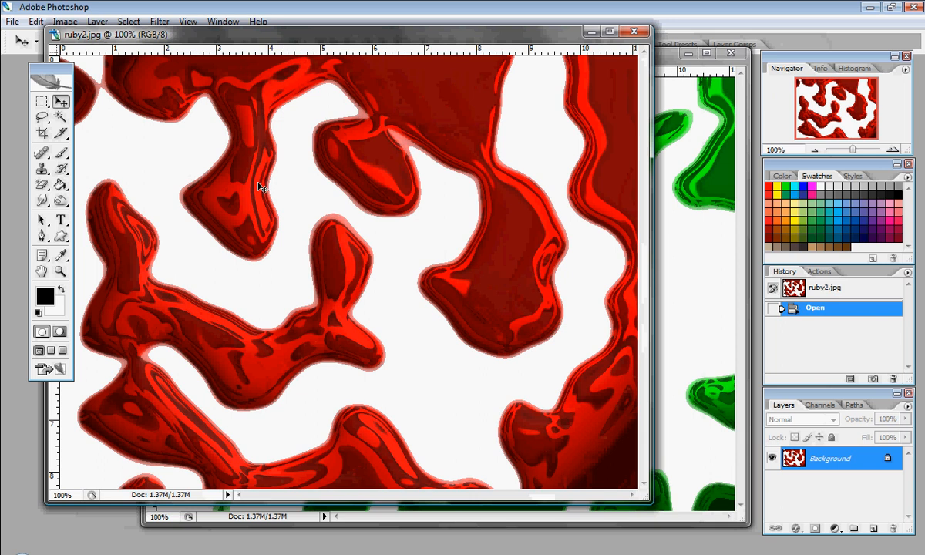
Close the four open sample images: the ruby, onyx, emerald and cobalt pictures
{"action": "left_click", "coordinate": [634, 32]}
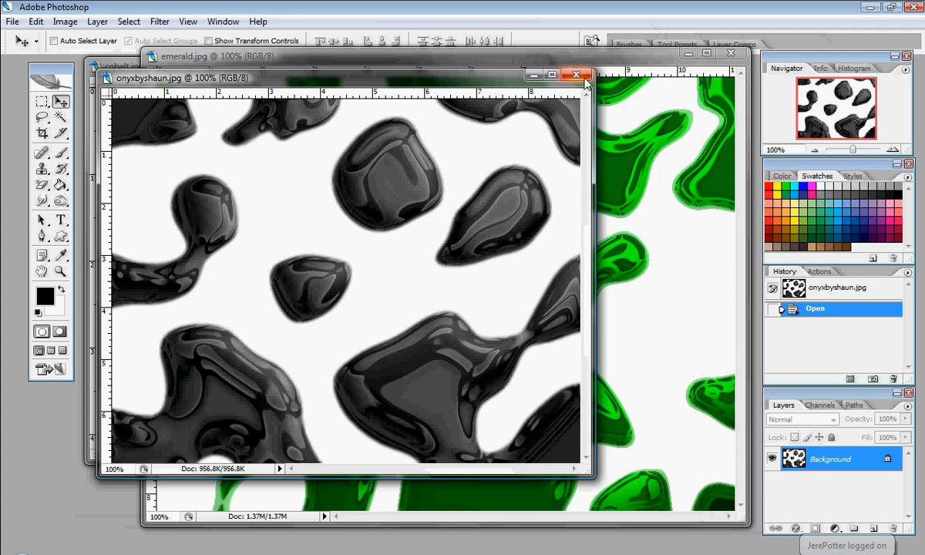
{"action": "left_click", "coordinate": [576, 75]}
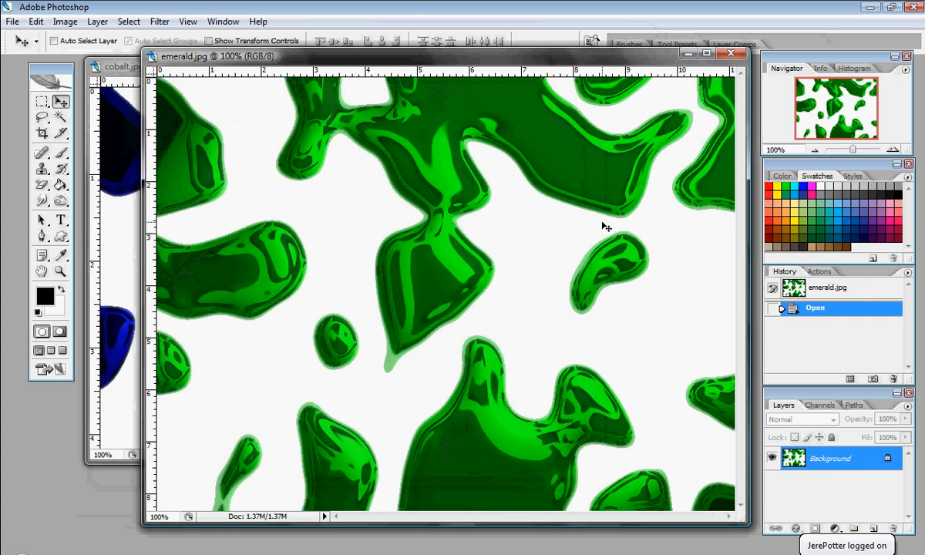
{"action": "left_click", "coordinate": [730, 53]}
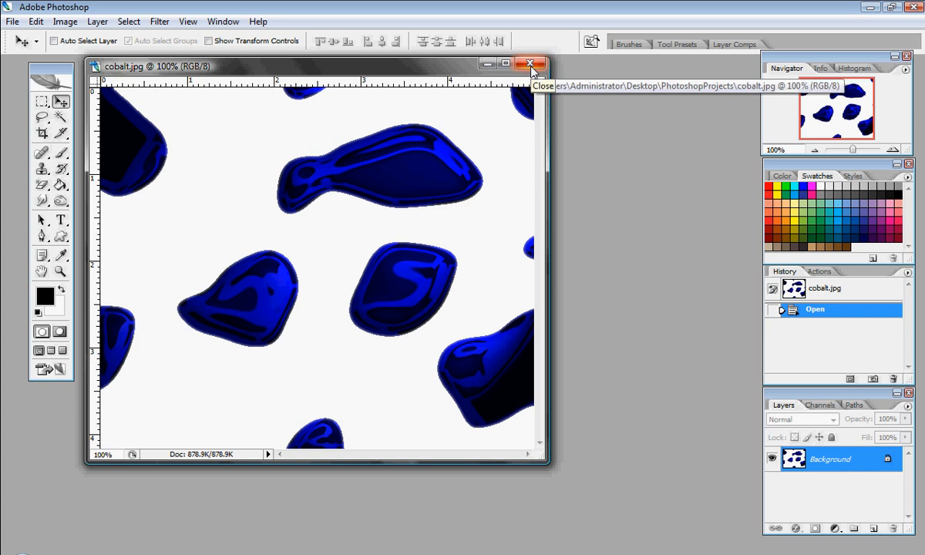
{"action": "left_click", "coordinate": [531, 70]}
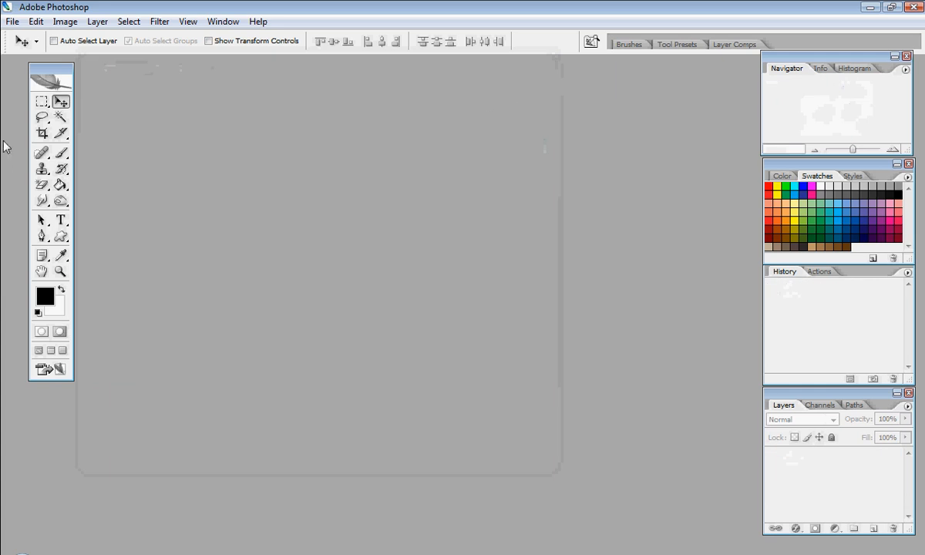
Create a new document named onyx, 800 x 600 pixels at 300 pixels/inch, RGB Color with white background, and maximize its window
{"action": "left_click", "coordinate": [12, 22]}
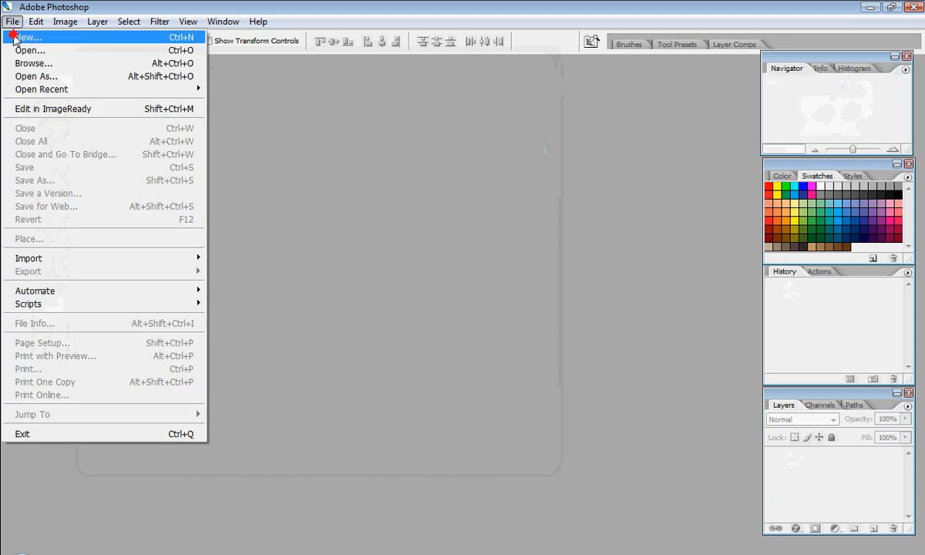
{"action": "left_click", "coordinate": [19, 34]}
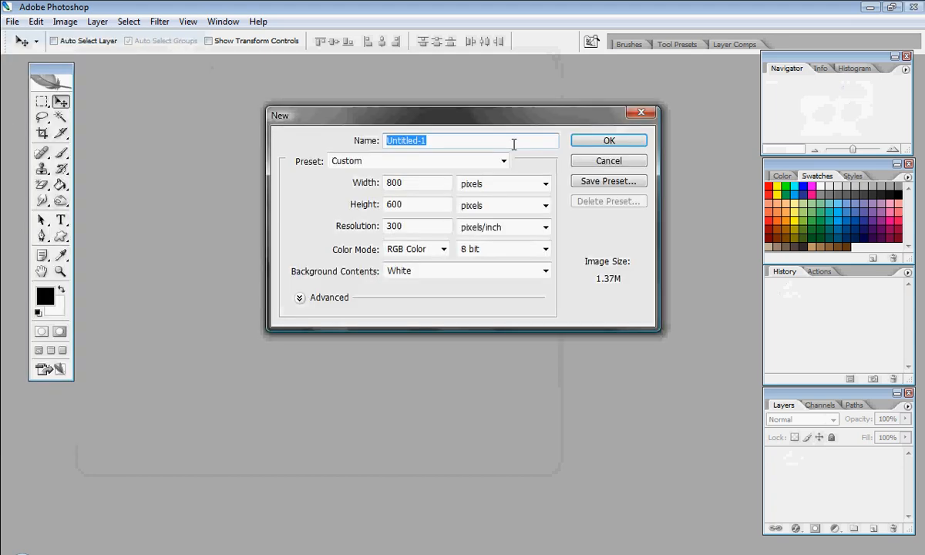
{"action": "type", "text": "on"}
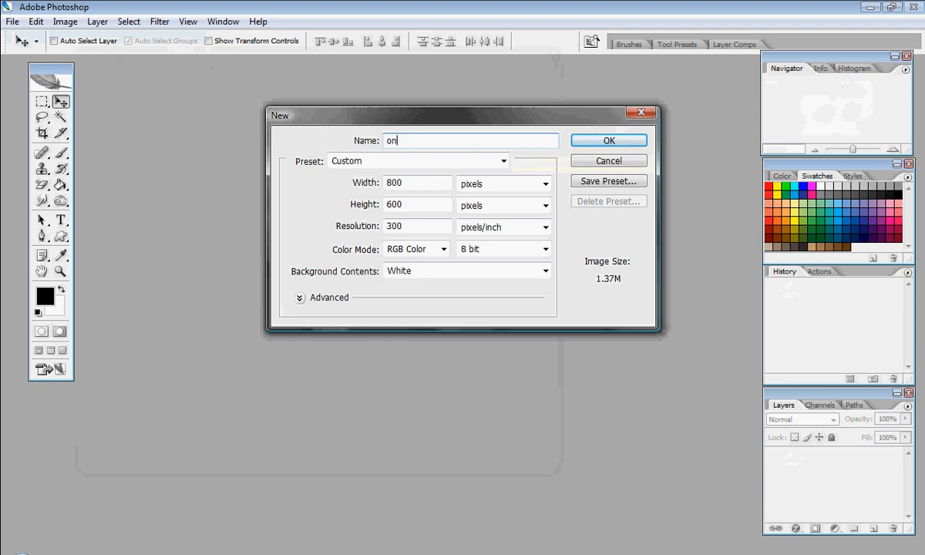
{"action": "type", "text": "yx"}
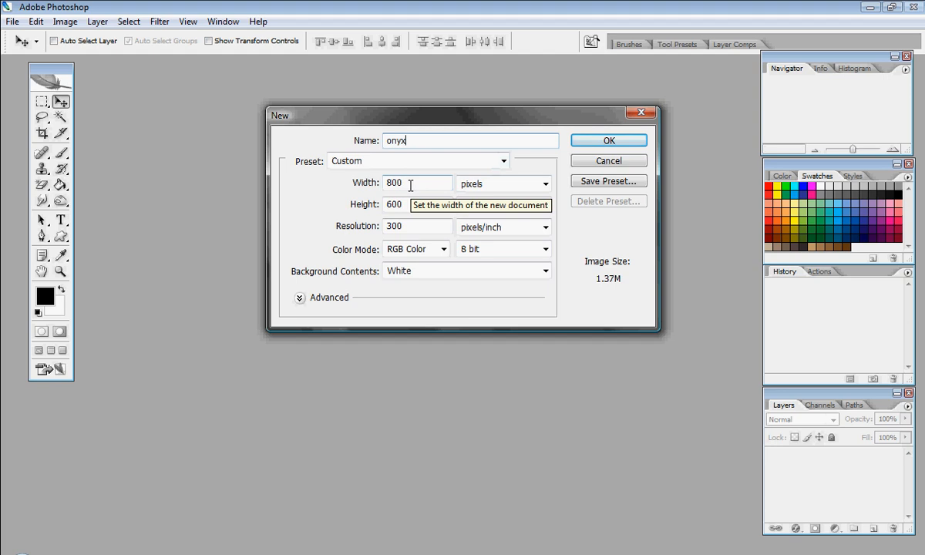
{"action": "left_click", "coordinate": [411, 184]}
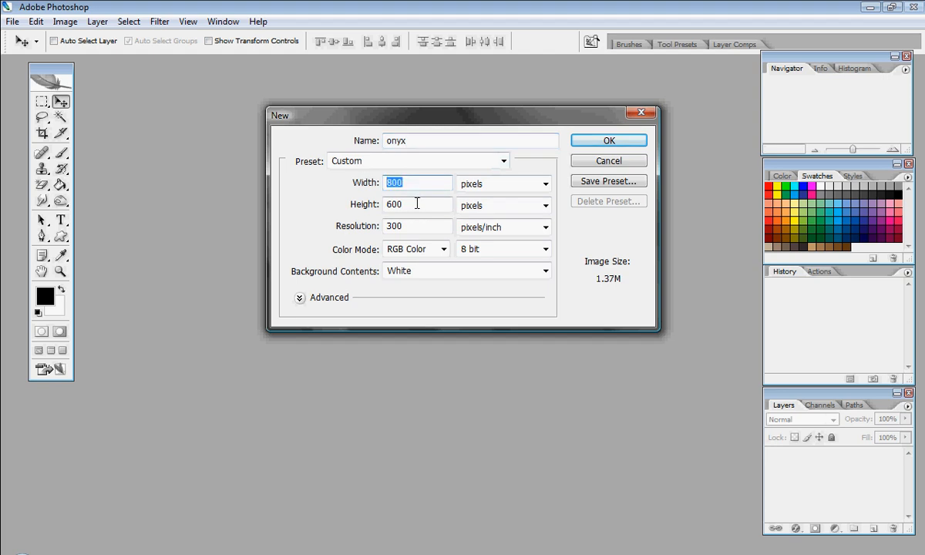
{"action": "left_click", "coordinate": [417, 204]}
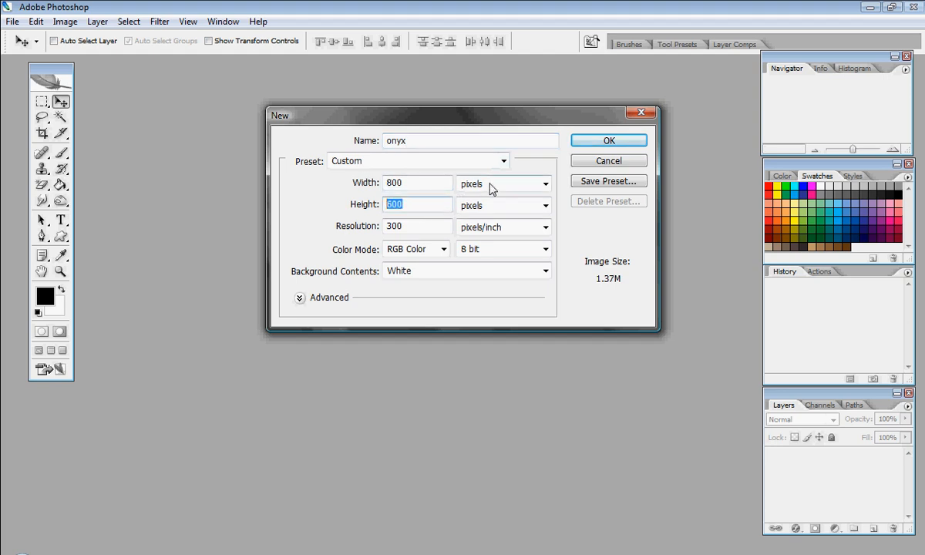
{"action": "left_click", "coordinate": [389, 223]}
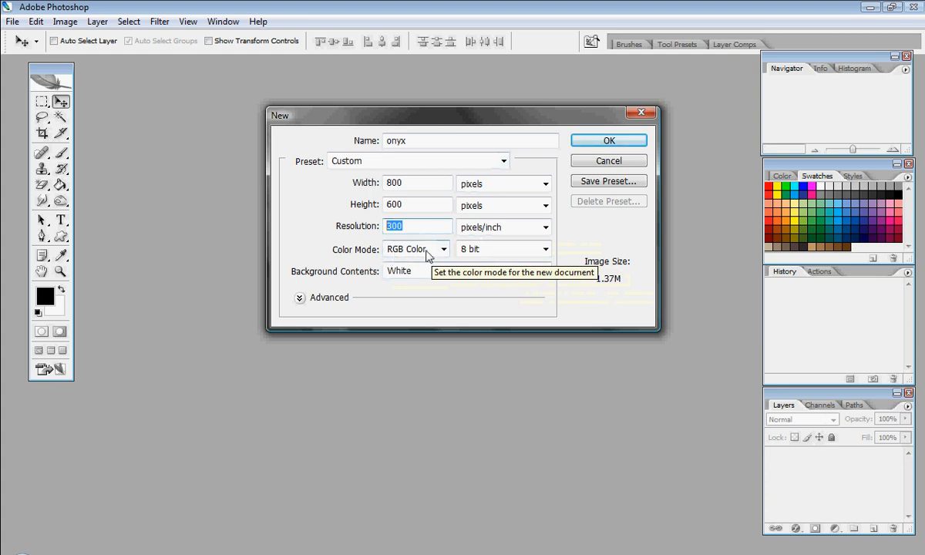
{"action": "left_click", "coordinate": [606, 147]}
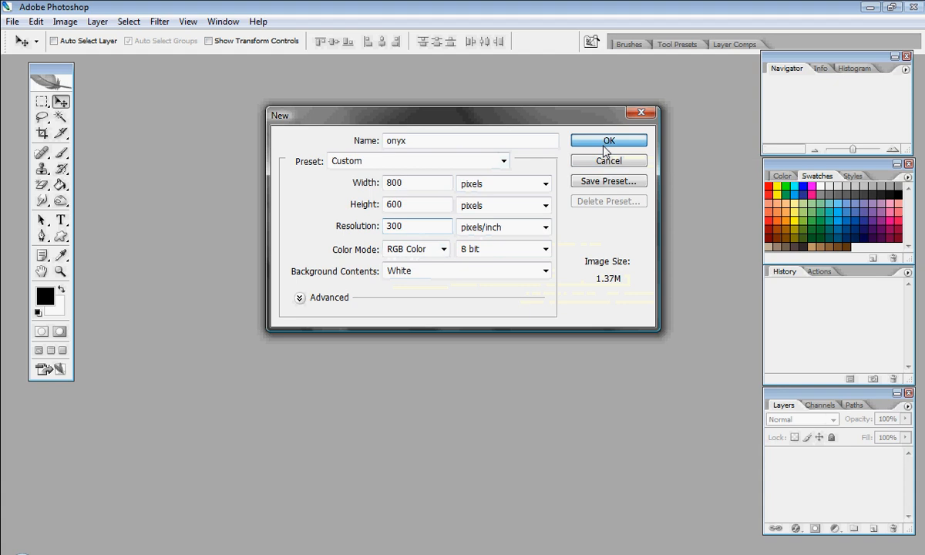
{"action": "left_click", "coordinate": [650, 63]}
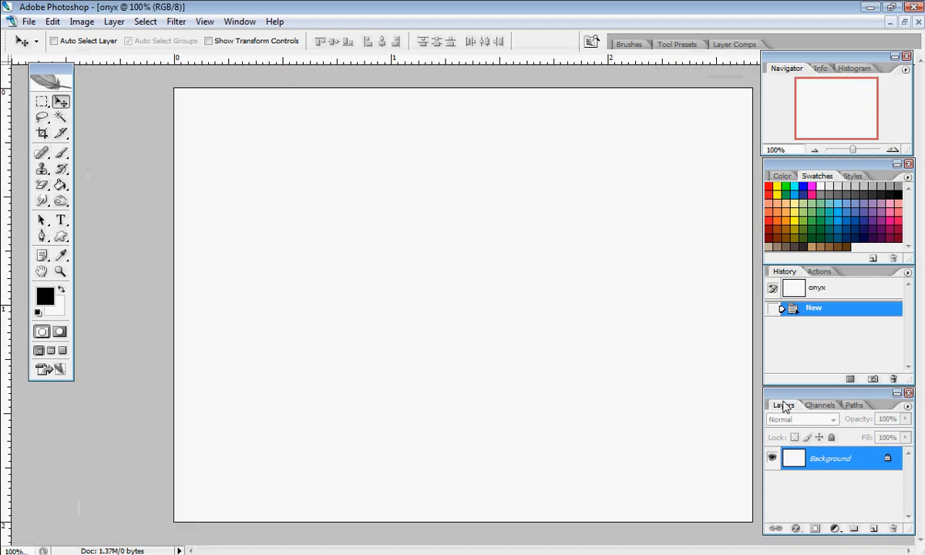
Add a new alpha channel to the document and render Clouds in it
{"action": "left_click", "coordinate": [821, 405]}
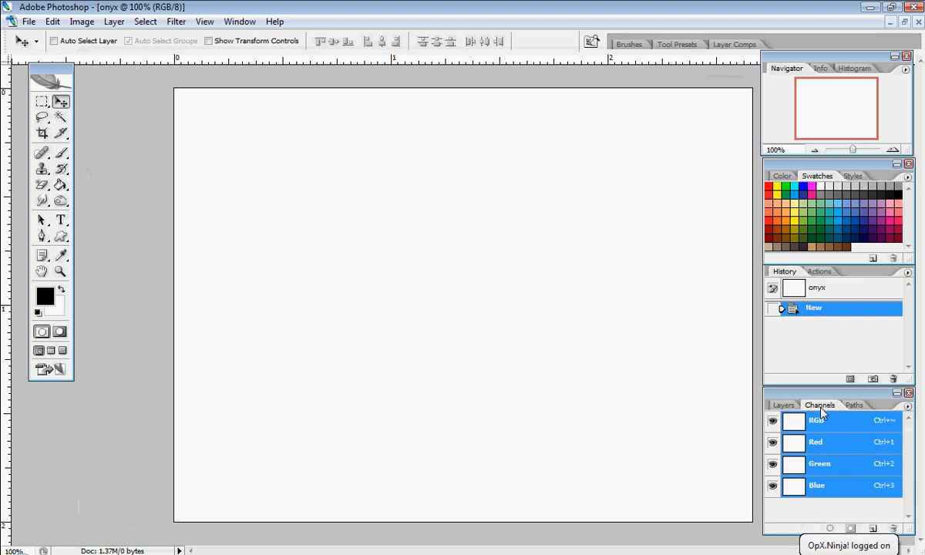
{"action": "left_click", "coordinate": [874, 531]}
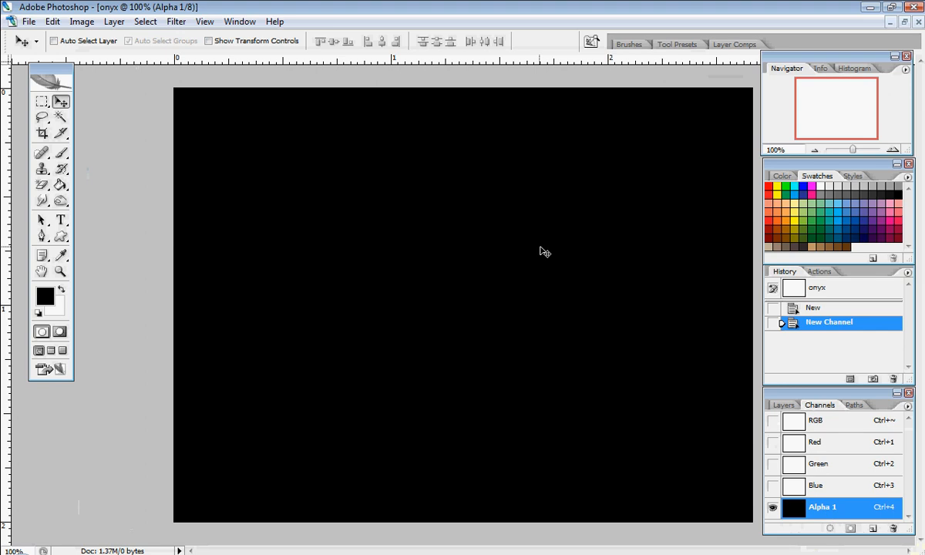
{"action": "left_click", "coordinate": [176, 21]}
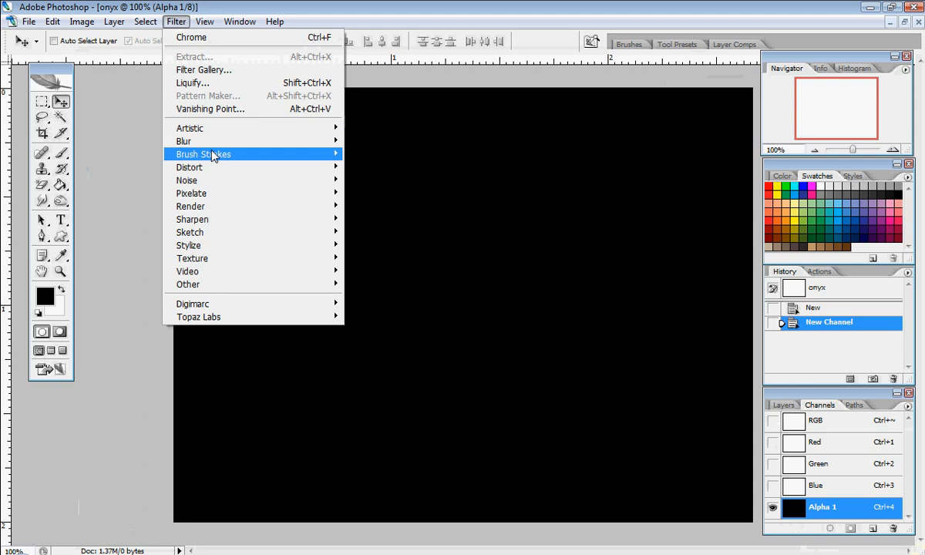
{"action": "mouse_move", "coordinate": [260, 209]}
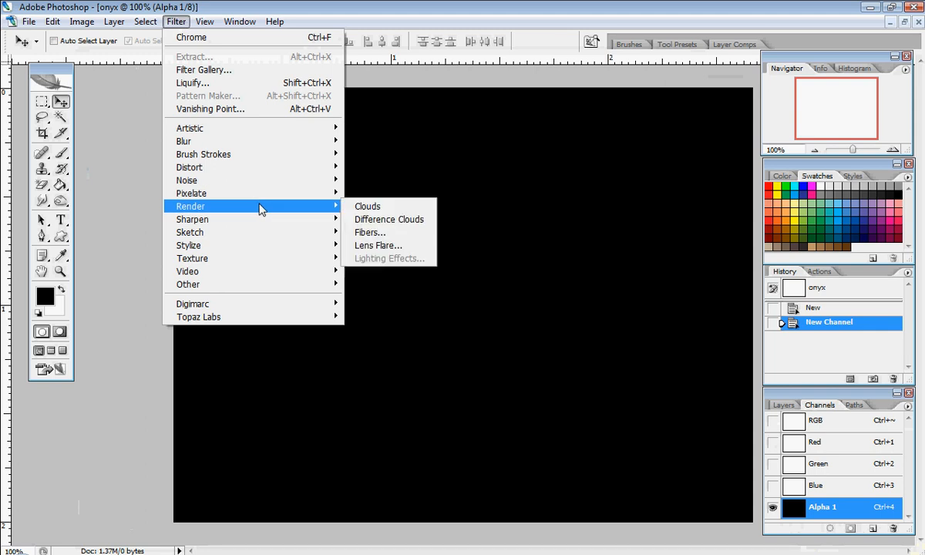
{"action": "left_click", "coordinate": [357, 206]}
Apply the Difference Clouds filter over the clouds in the Alpha 1 channel
{"action": "left_click", "coordinate": [167, 26]}
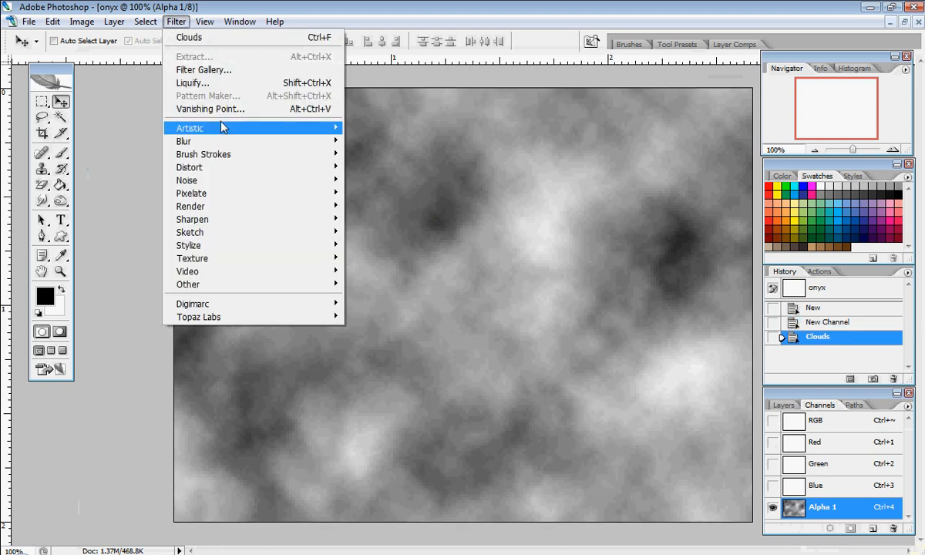
{"action": "mouse_move", "coordinate": [307, 209]}
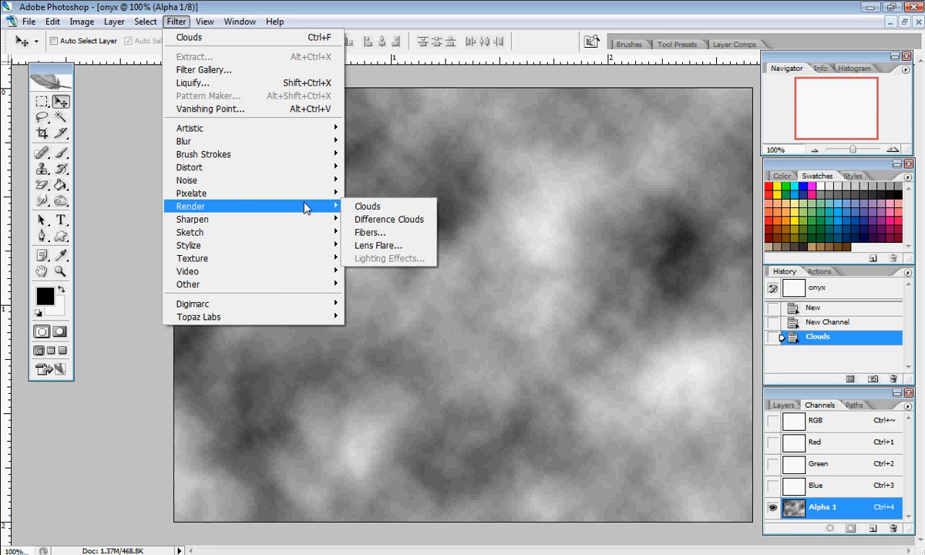
{"action": "left_click", "coordinate": [364, 219]}
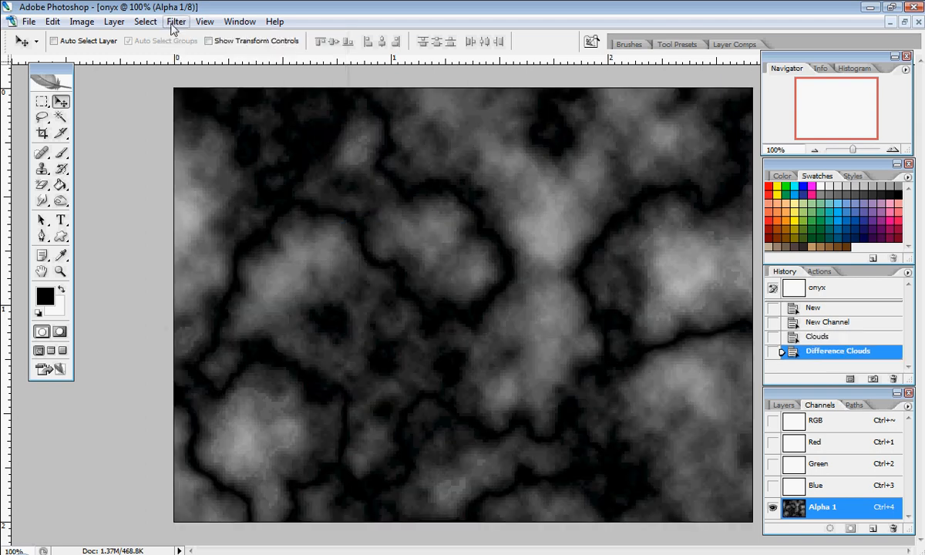
Apply a Gaussian Blur with a radius of 20 pixels to the Alpha 1 channel
{"action": "left_click", "coordinate": [174, 23]}
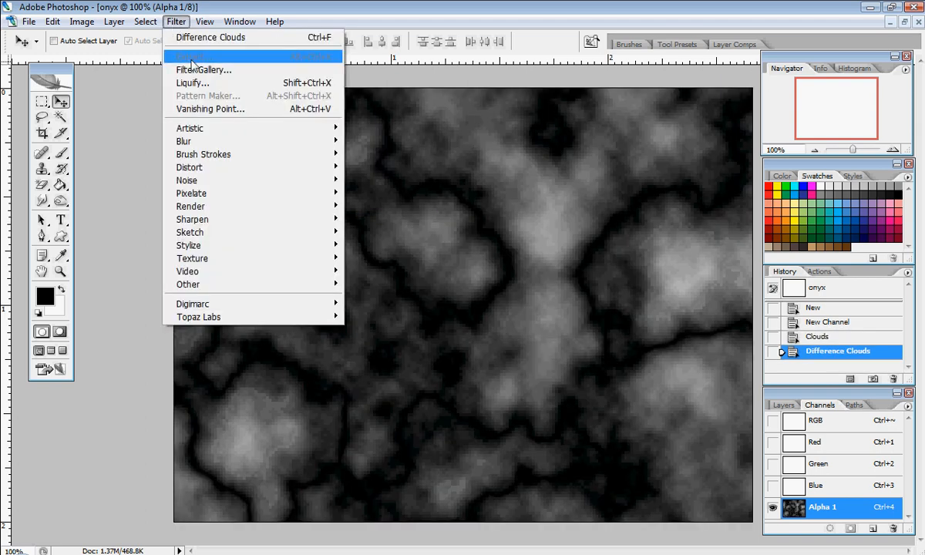
{"action": "mouse_move", "coordinate": [247, 144]}
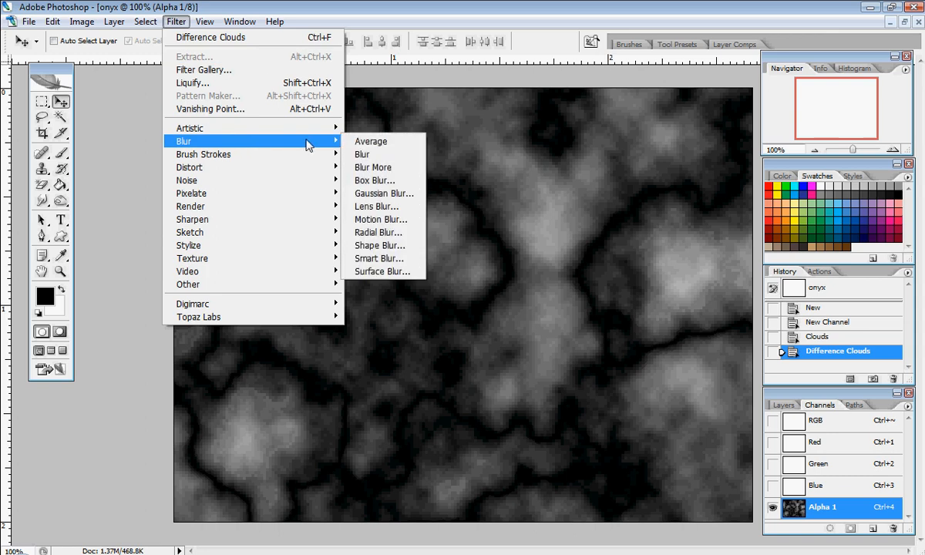
{"action": "left_click", "coordinate": [375, 194]}
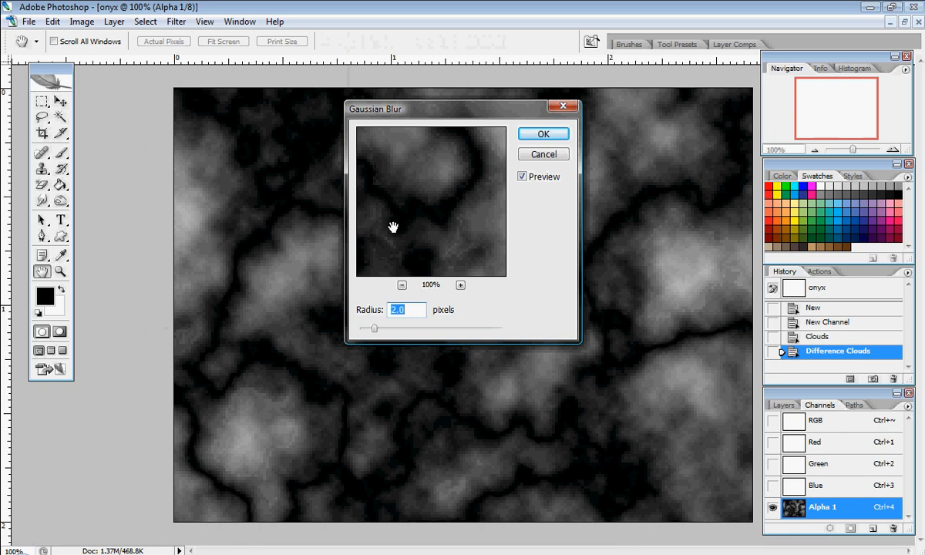
{"action": "type", "text": "20"}
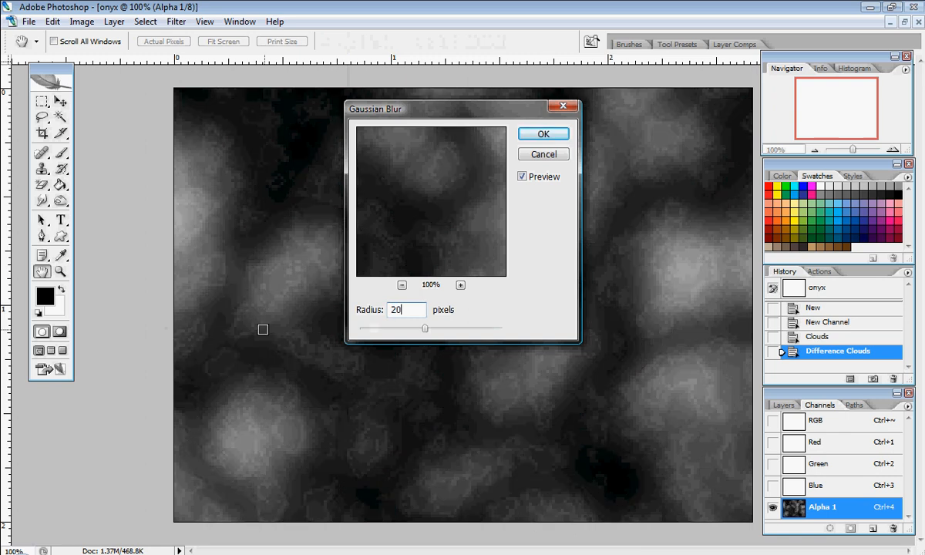
{"action": "left_click", "coordinate": [544, 135]}
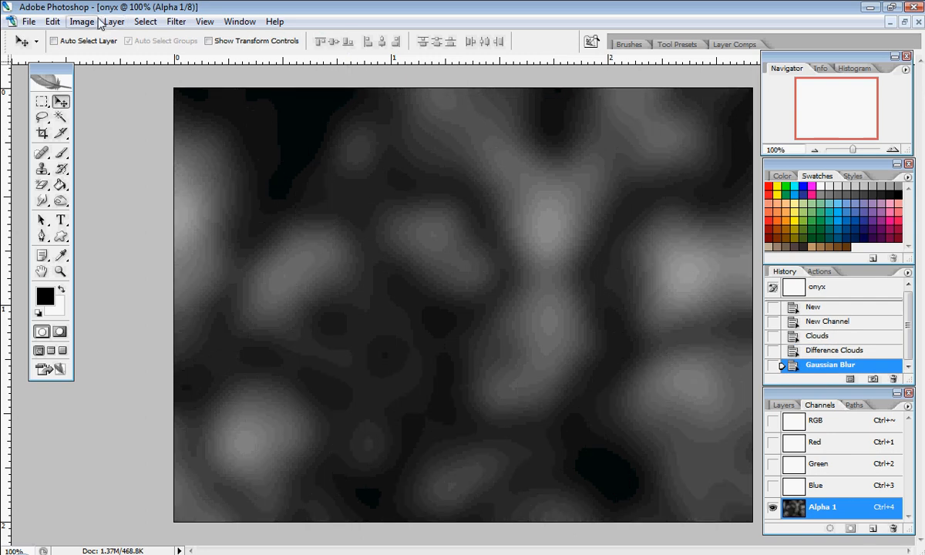
Adjust the Alpha 1 channel's Levels with black input 52 and white input 54 to produce hard-edged blobs
{"action": "left_click", "coordinate": [73, 26]}
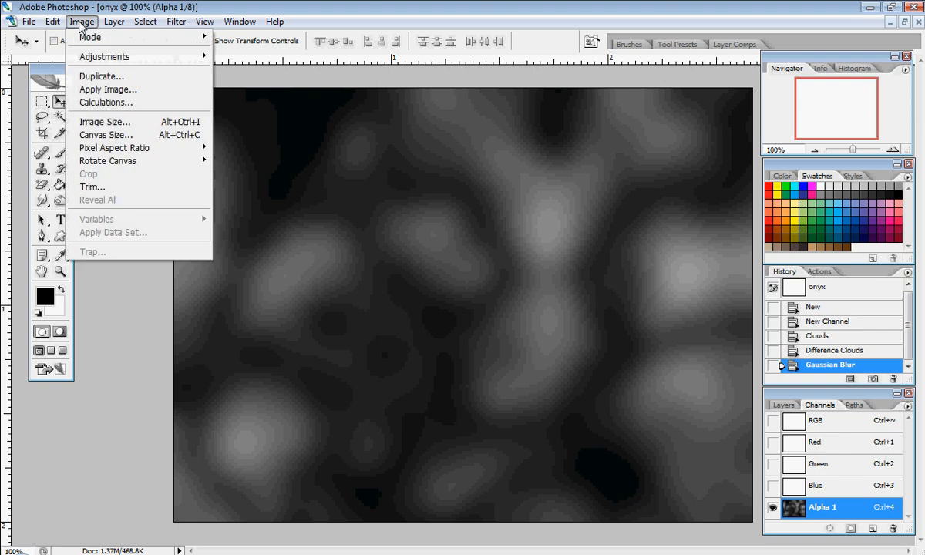
{"action": "mouse_move", "coordinate": [152, 55]}
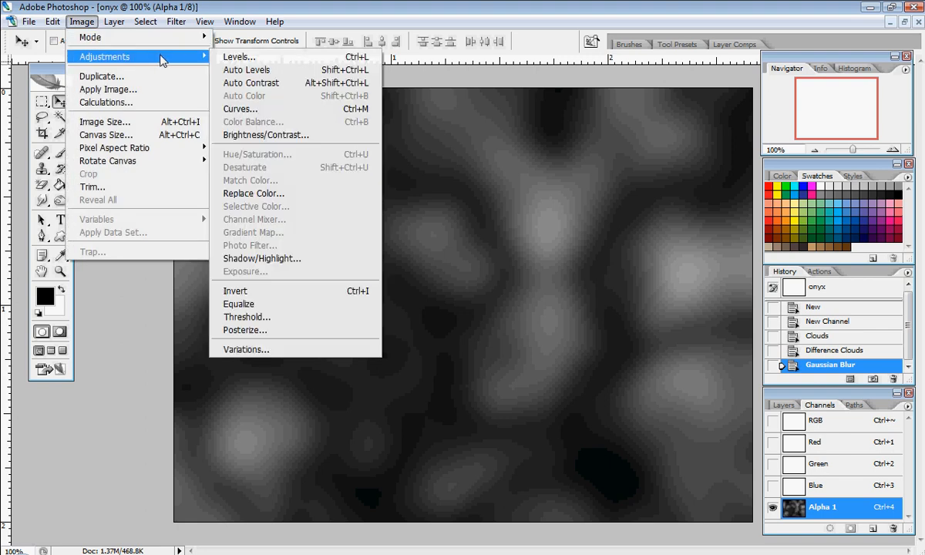
{"action": "left_click", "coordinate": [222, 59]}
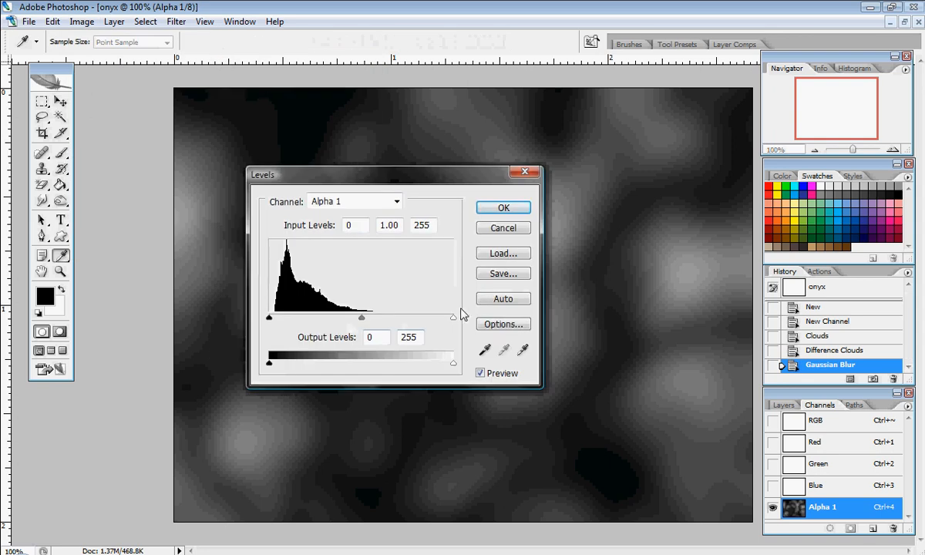
{"action": "left_click_drag", "start_coordinate": [453, 318], "coordinate": [308, 319]}
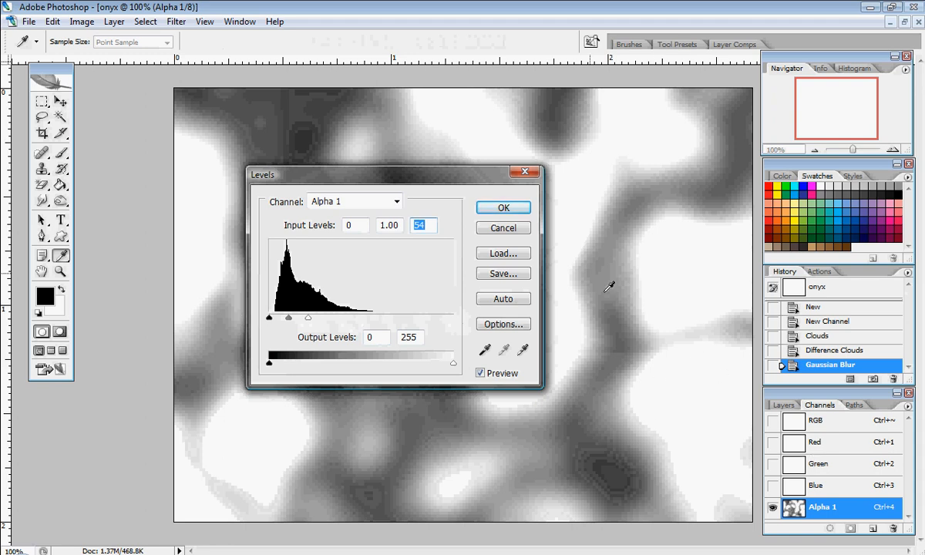
{"action": "left_click_drag", "start_coordinate": [269, 321], "coordinate": [307, 321]}
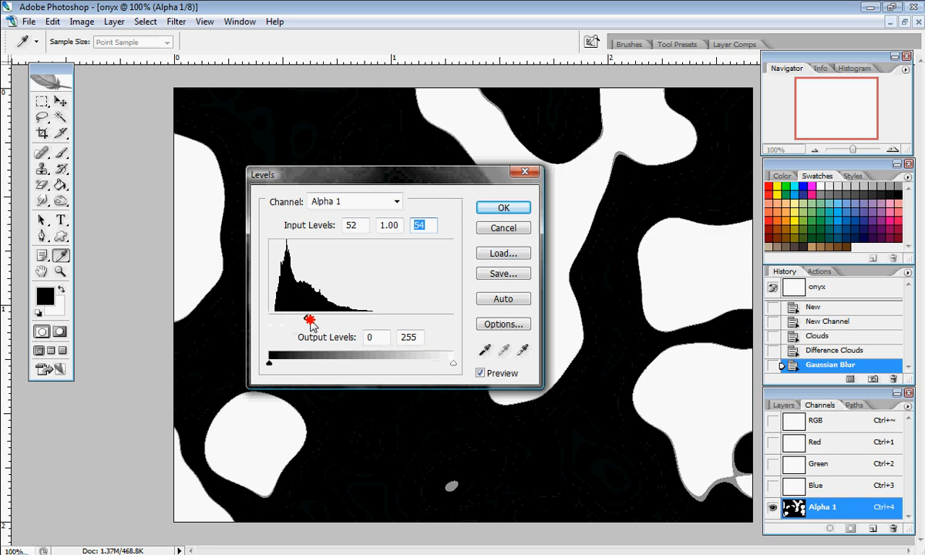
{"action": "left_click", "coordinate": [308, 321]}
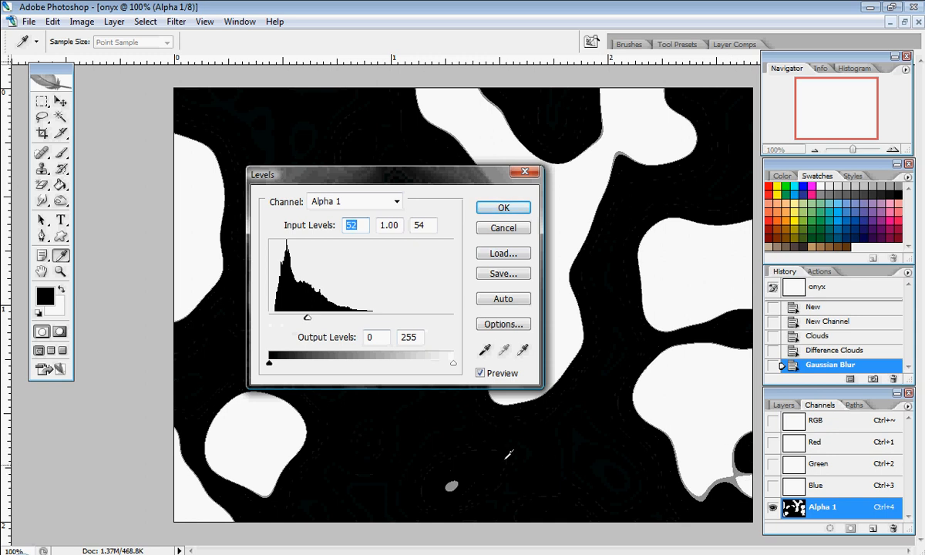
{"action": "left_click", "coordinate": [503, 209]}
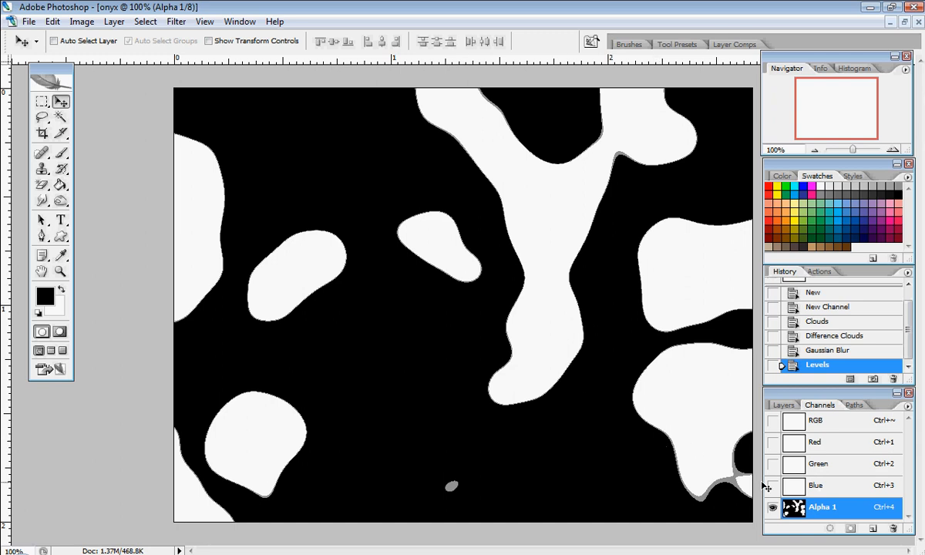
Load the Alpha 1 channel's white blobs as a selection and add a new layer above the Background
{"action": "left_click", "coordinate": [802, 509], "text": "ctrl"}
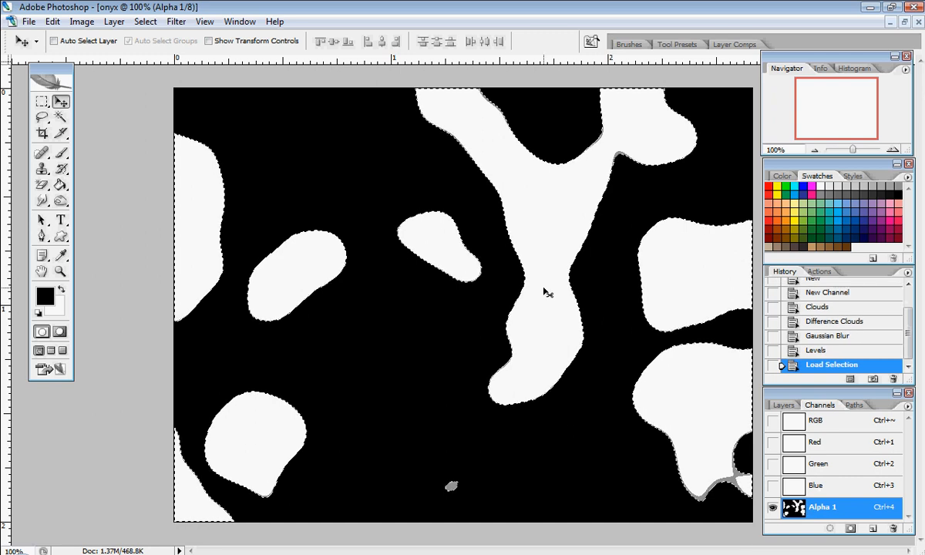
{"action": "left_click", "coordinate": [795, 409]}
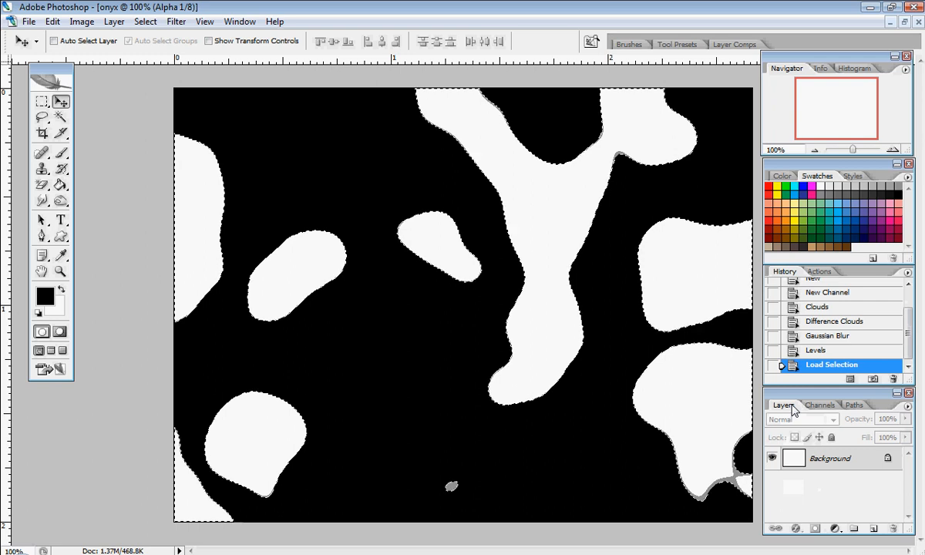
{"action": "left_click", "coordinate": [876, 530]}
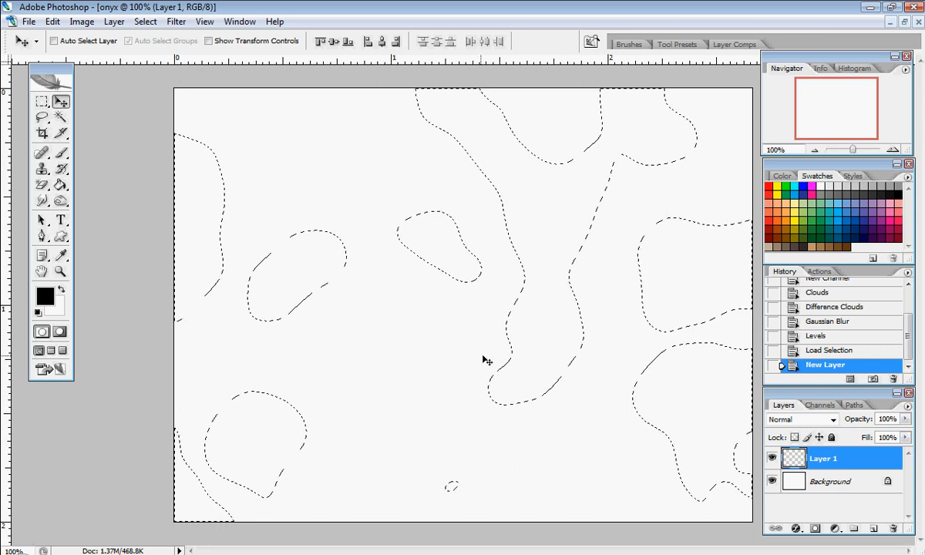
Fill the blob selection on Layer 1 with 50% gray using the Paint Bucket
{"action": "left_click", "coordinate": [61, 187]}
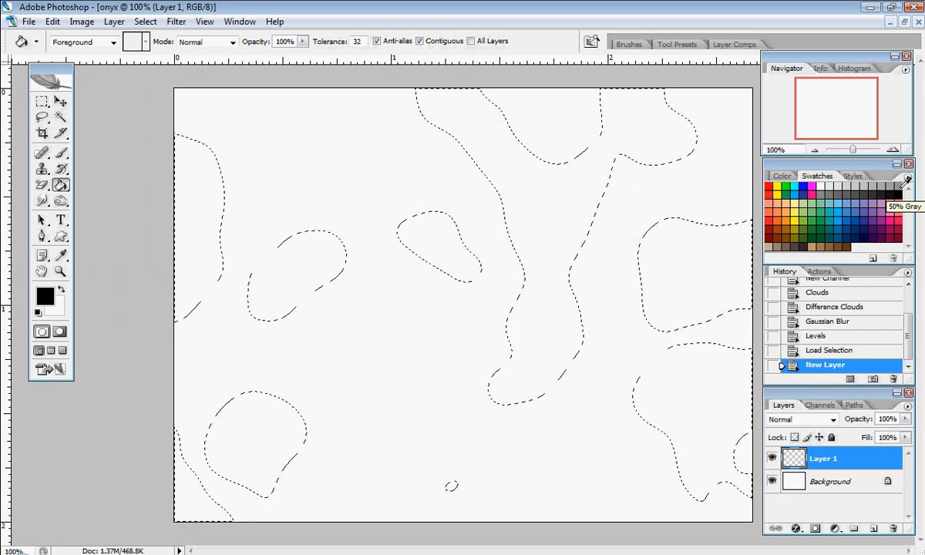
{"action": "left_click", "coordinate": [899, 187]}
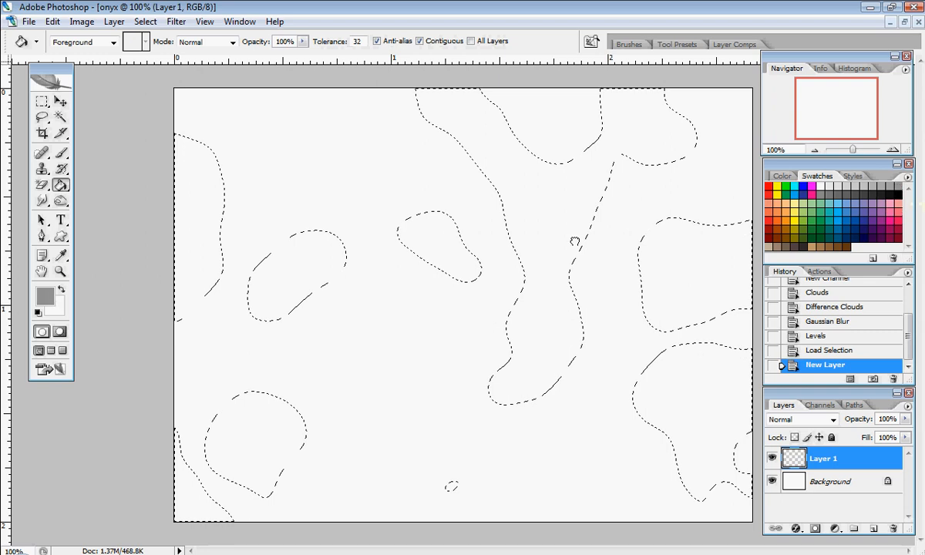
{"action": "left_click", "coordinate": [543, 206]}
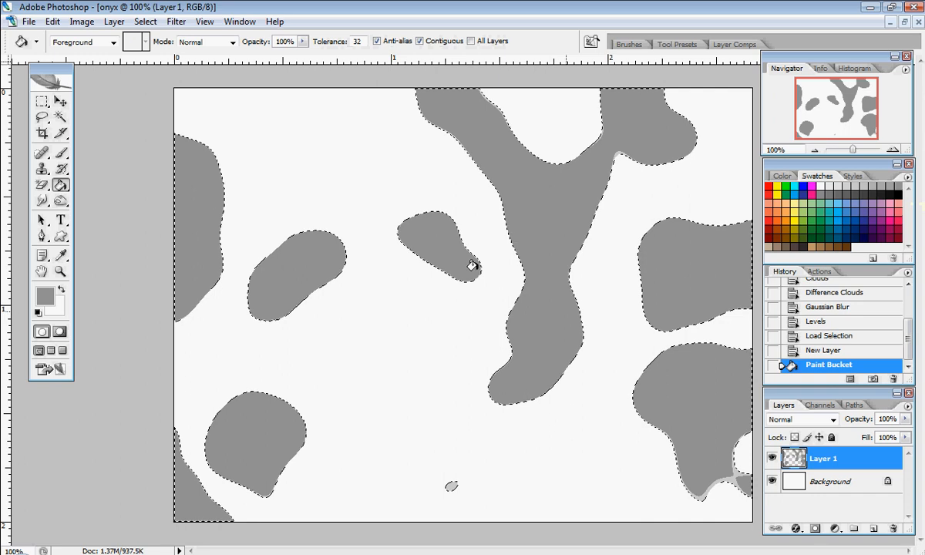
Apply a Gaussian Blur with a radius of 16 pixels inside the selection on the Alpha 1 channel
{"action": "left_click", "coordinate": [821, 407]}
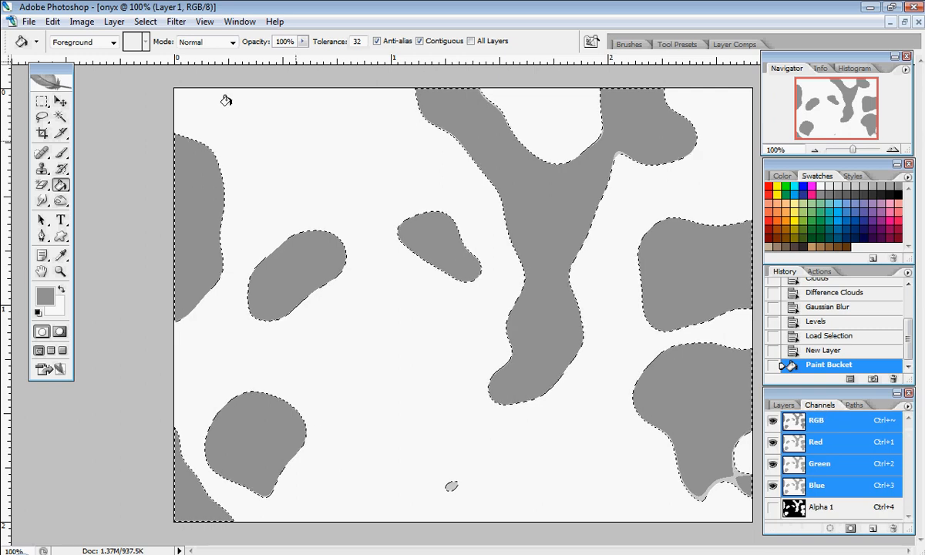
{"action": "left_click", "coordinate": [60, 101]}
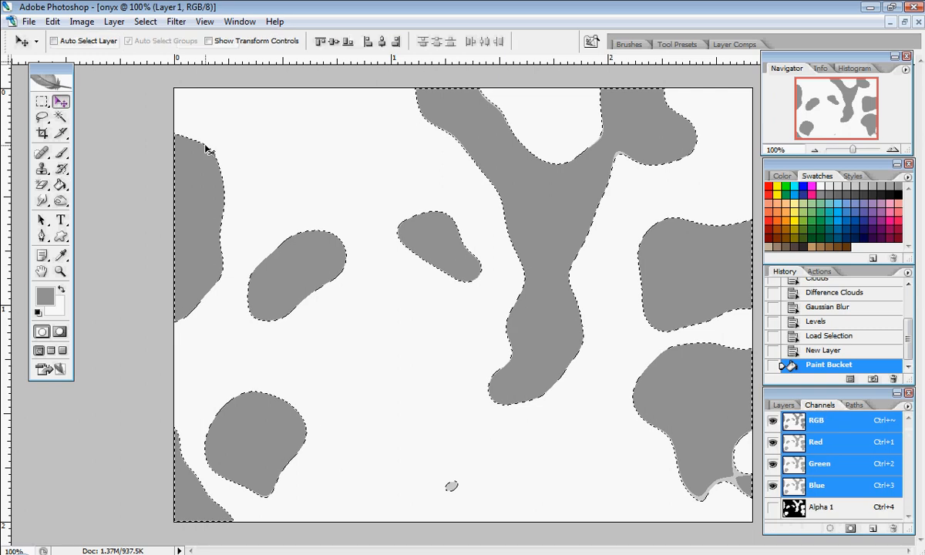
{"action": "left_click", "coordinate": [819, 509]}
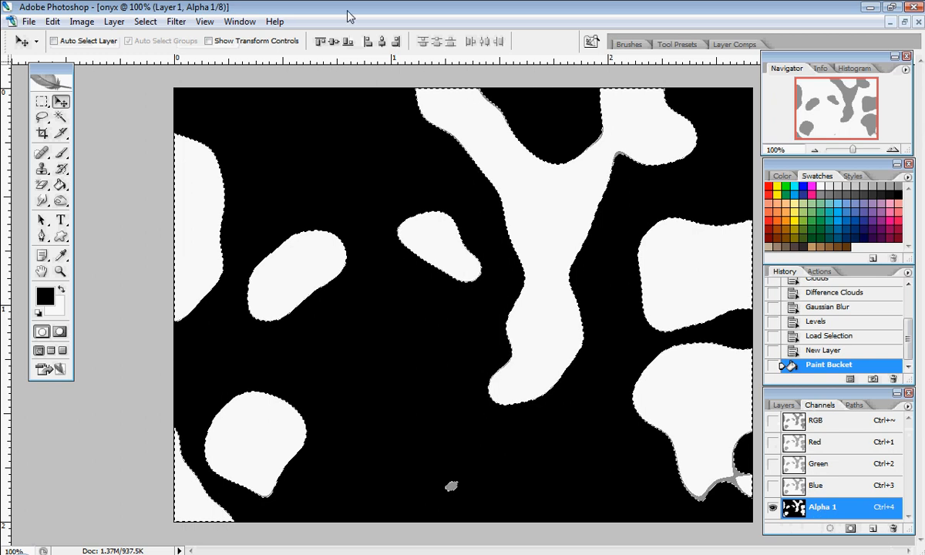
{"action": "left_click", "coordinate": [174, 21]}
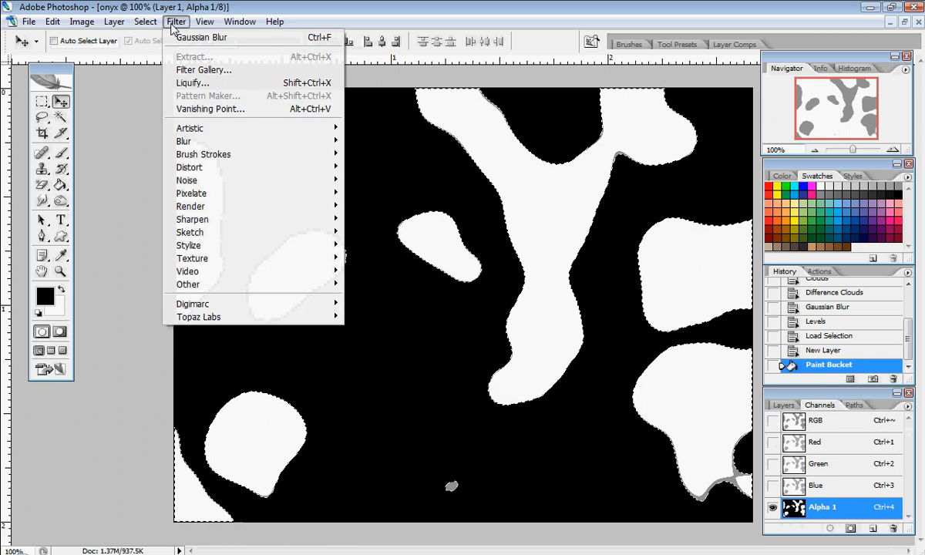
{"action": "mouse_move", "coordinate": [312, 141]}
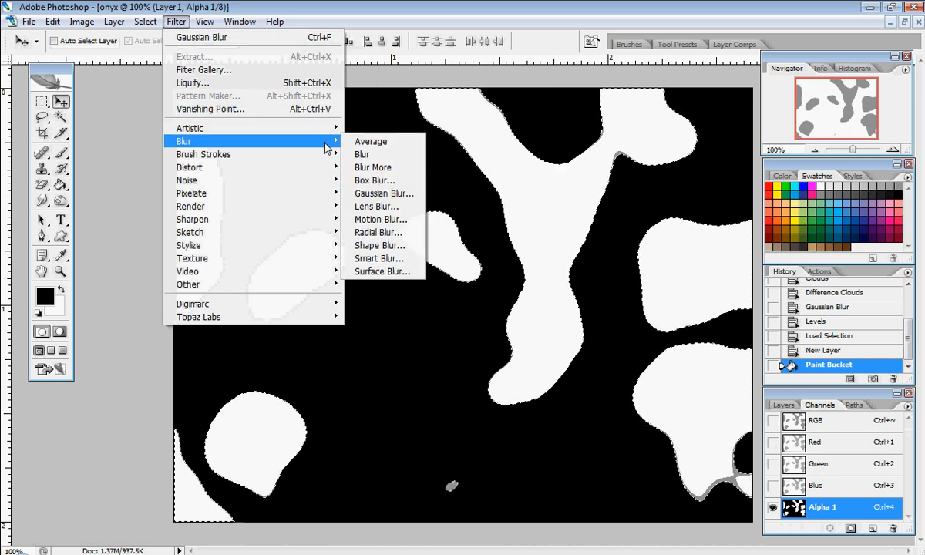
{"action": "left_click", "coordinate": [381, 193]}
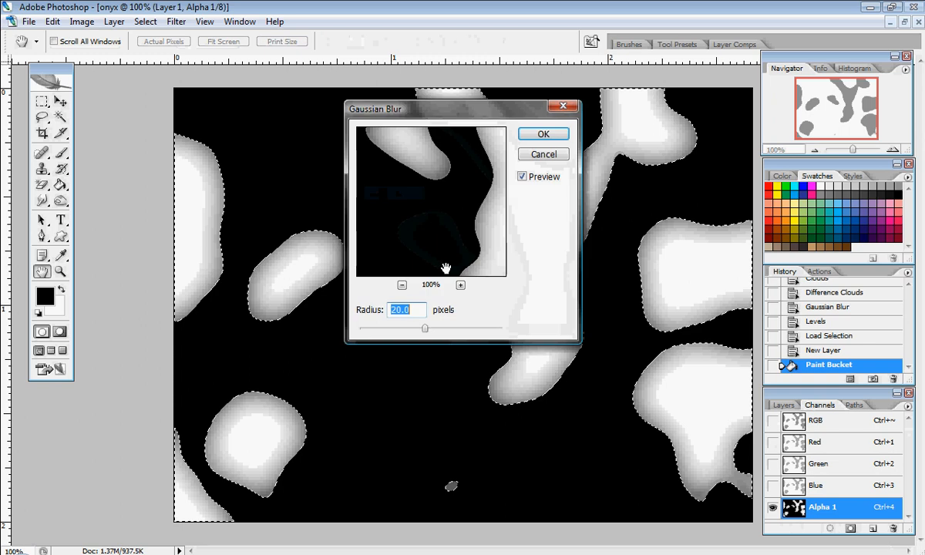
{"action": "type", "text": "16"}
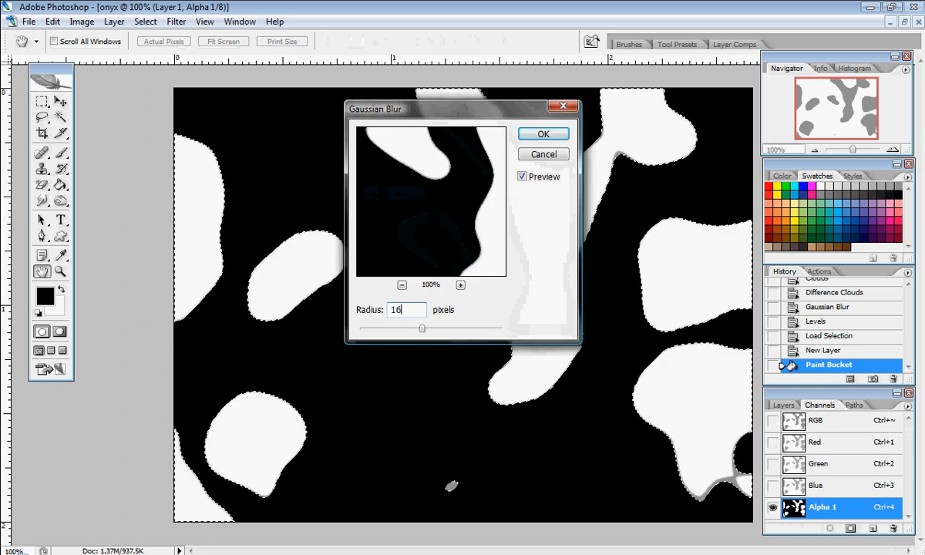
{"action": "left_click", "coordinate": [543, 133]}
{"action": "key", "text": "v"}
Apply a second Gaussian Blur to the selected blobs in the Alpha 1 channel with a radius of 8 pixels
{"action": "left_click", "coordinate": [177, 22]}
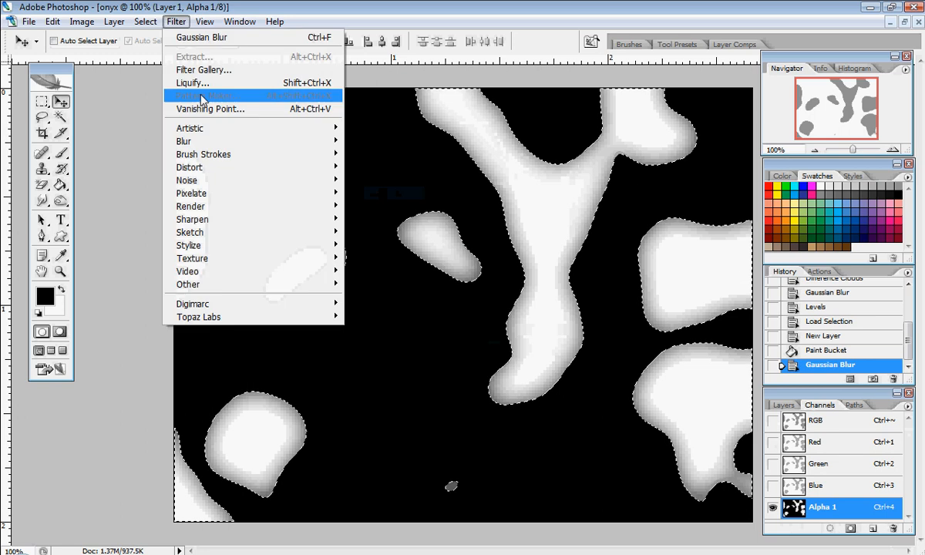
{"action": "mouse_move", "coordinate": [259, 141]}
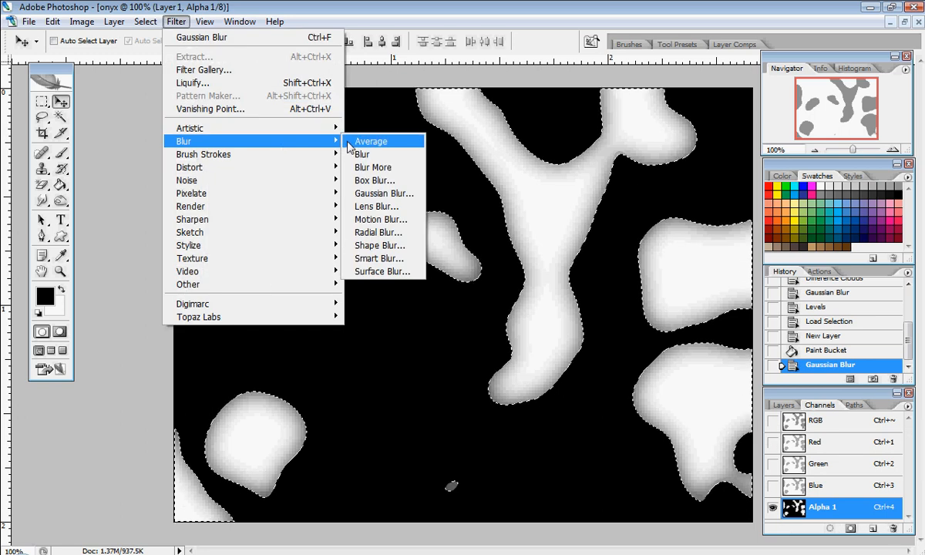
{"action": "left_click", "coordinate": [389, 194]}
{"action": "type", "text": "8"}
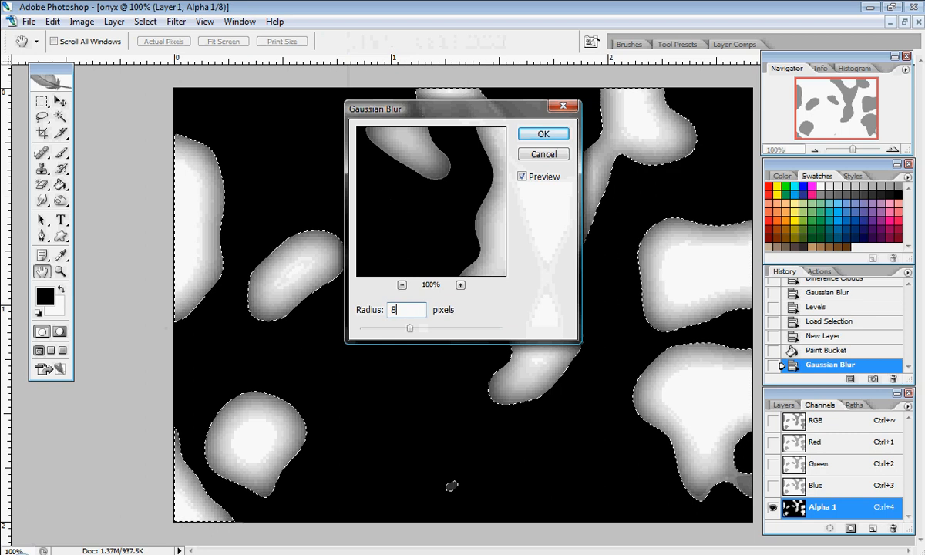
{"action": "left_click", "coordinate": [542, 134]}
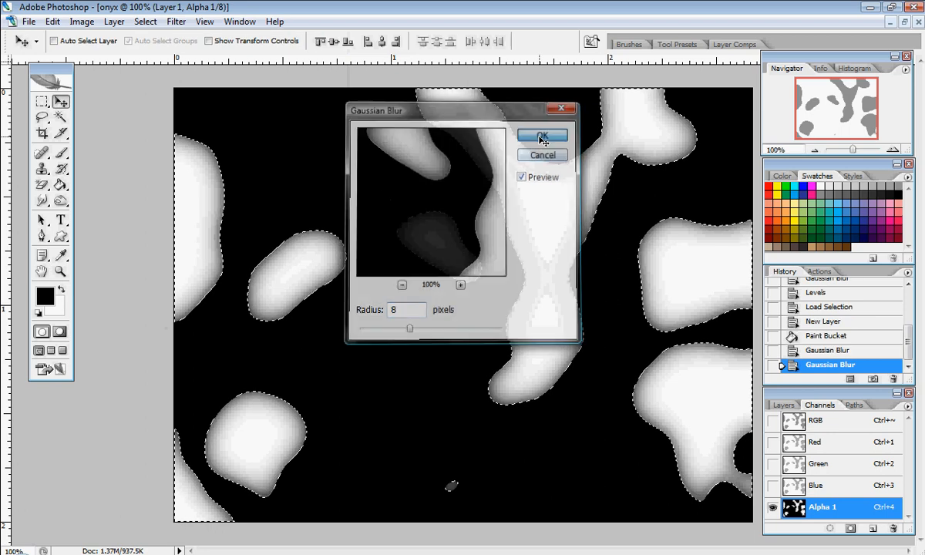
Blur the selected blobs in the Alpha 1 channel again using Gaussian Blur with a radius of 4 pixels
{"action": "left_click", "coordinate": [177, 22]}
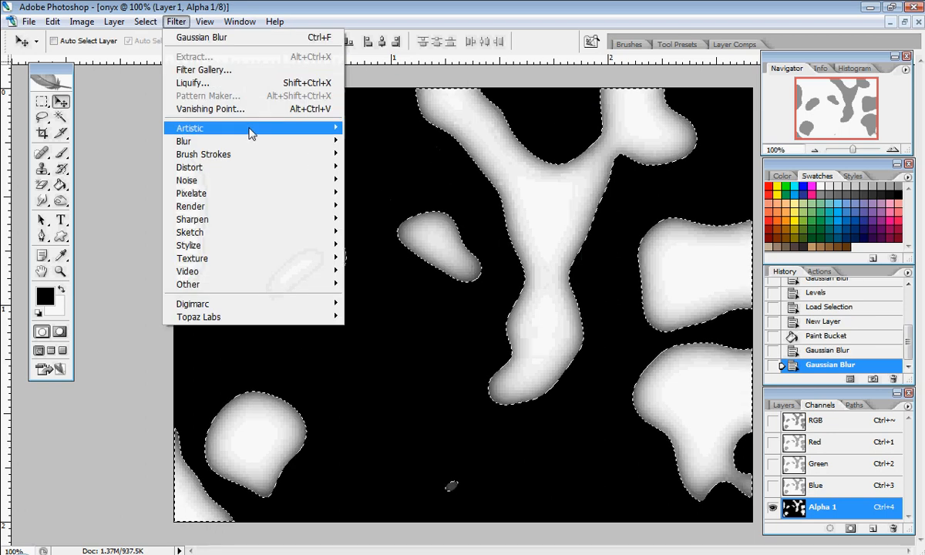
{"action": "mouse_move", "coordinate": [289, 143]}
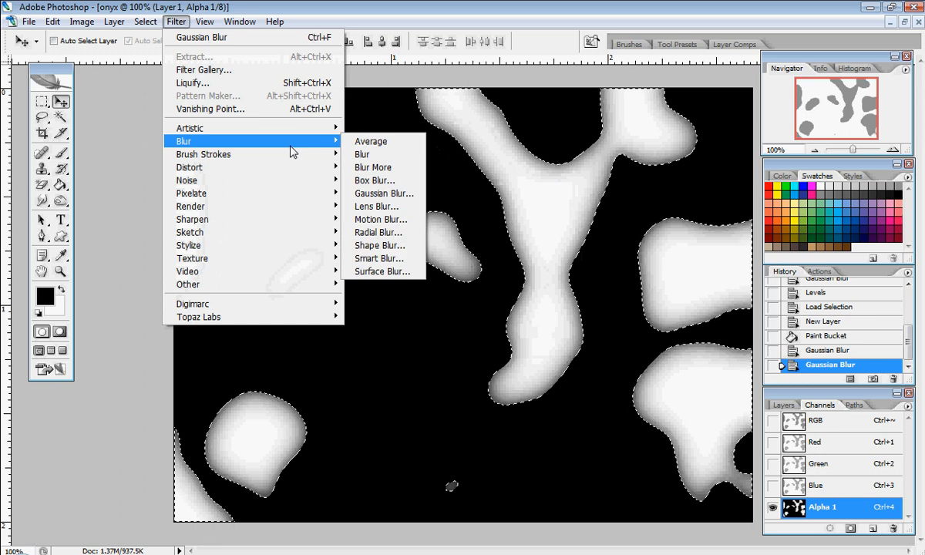
{"action": "left_click", "coordinate": [380, 194]}
{"action": "type", "text": "4"}
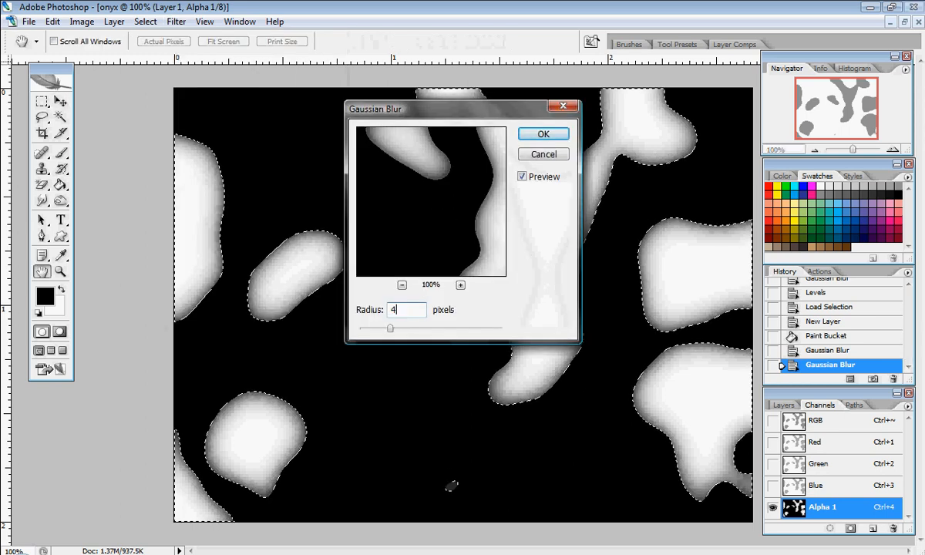
{"action": "left_click", "coordinate": [538, 136]}
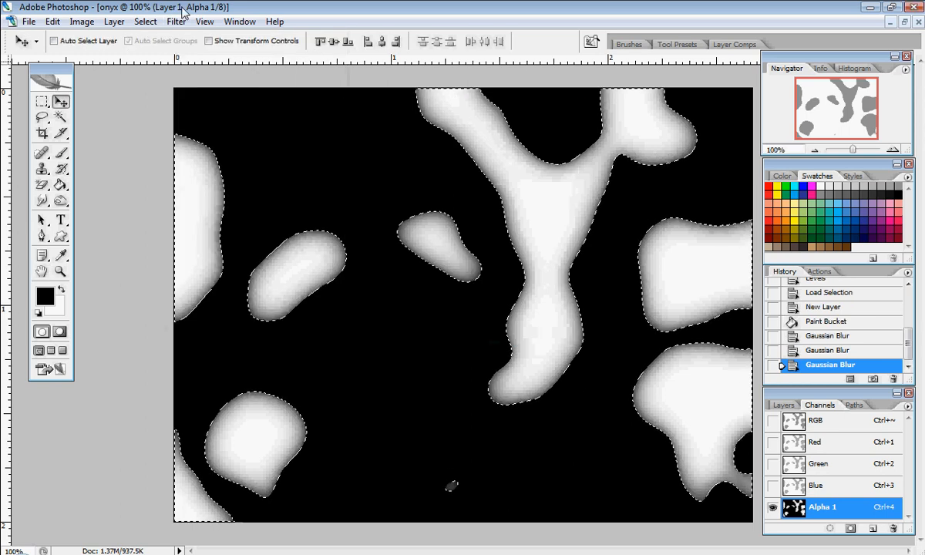
Apply a Gaussian Blur with a radius of 2 pixels twice to the selected blobs in the Alpha 1 channel
{"action": "left_click", "coordinate": [176, 22]}
{"action": "mouse_move", "coordinate": [258, 143]}
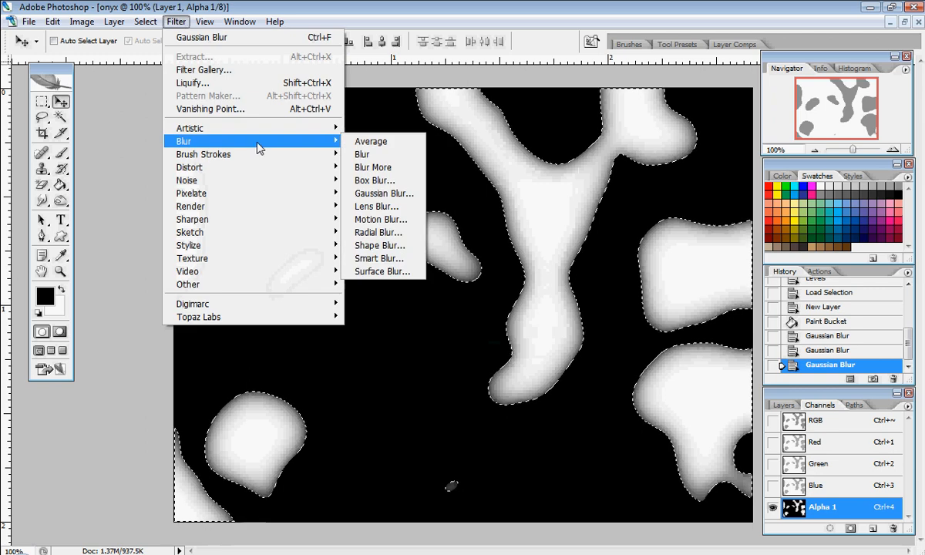
{"action": "left_click", "coordinate": [386, 193]}
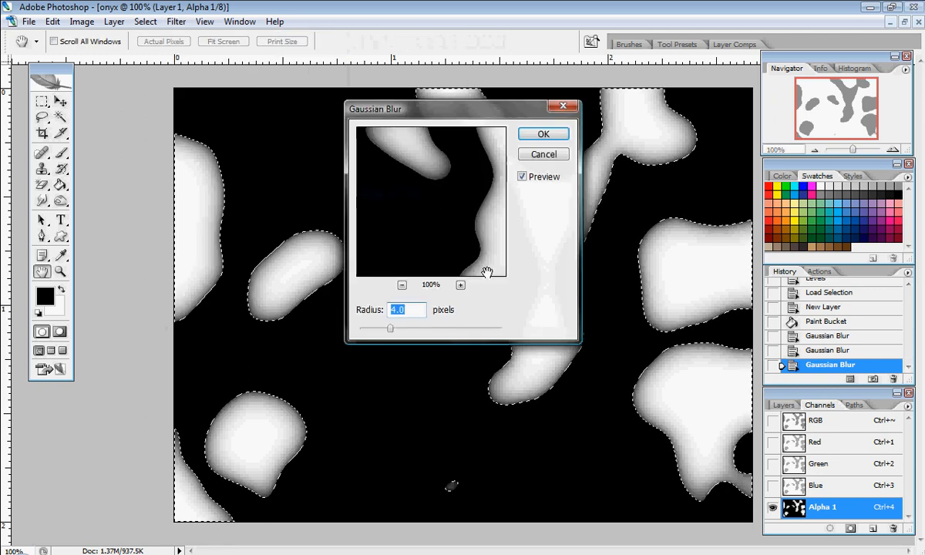
{"action": "type", "text": "2"}
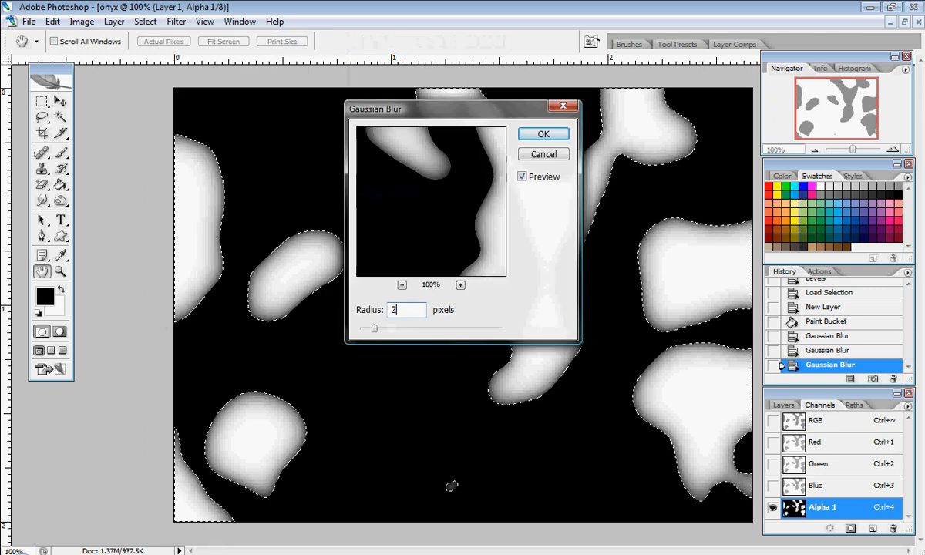
{"action": "left_click", "coordinate": [540, 133]}
{"action": "key", "text": "v"}
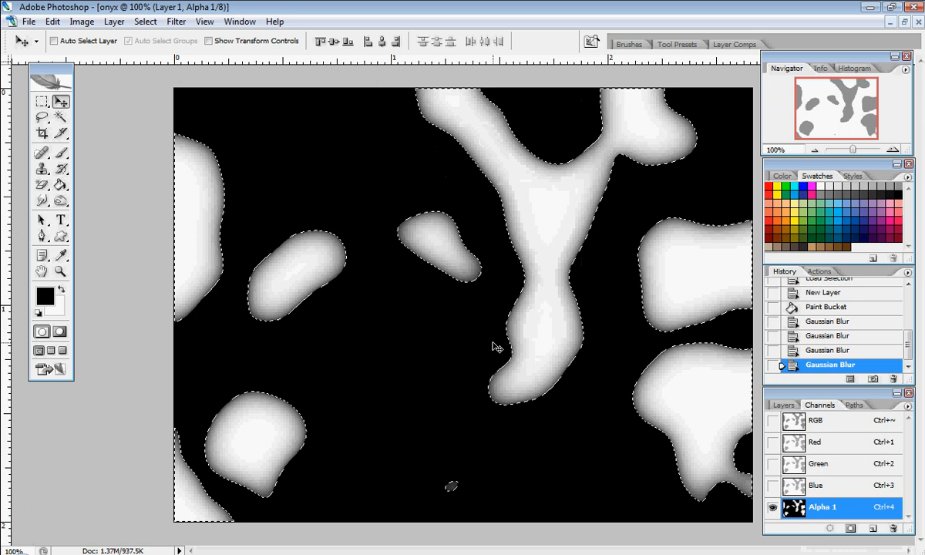
{"action": "key", "text": "ctrl+f"}
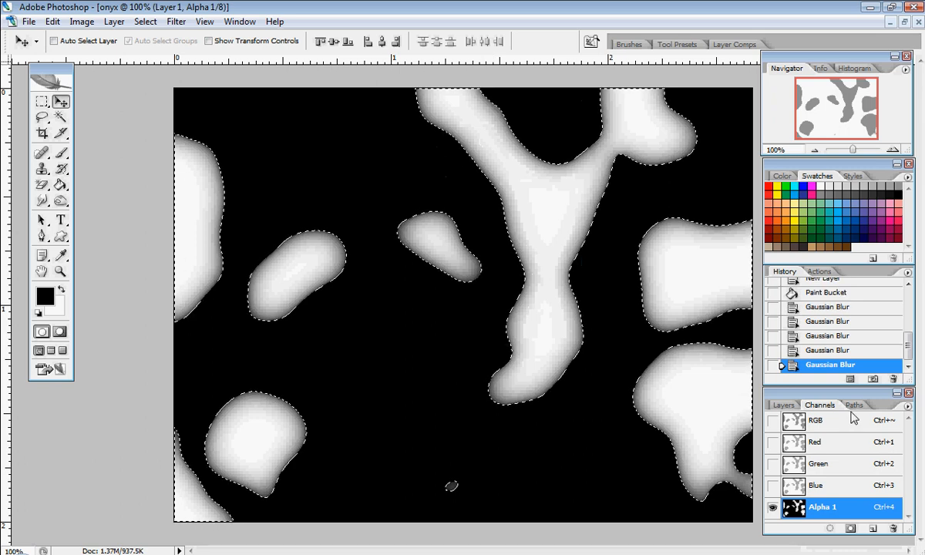
Return to Layer 1 in the layer stack and deselect the blobs
{"action": "left_click", "coordinate": [784, 406]}
{"action": "left_click", "coordinate": [818, 458]}
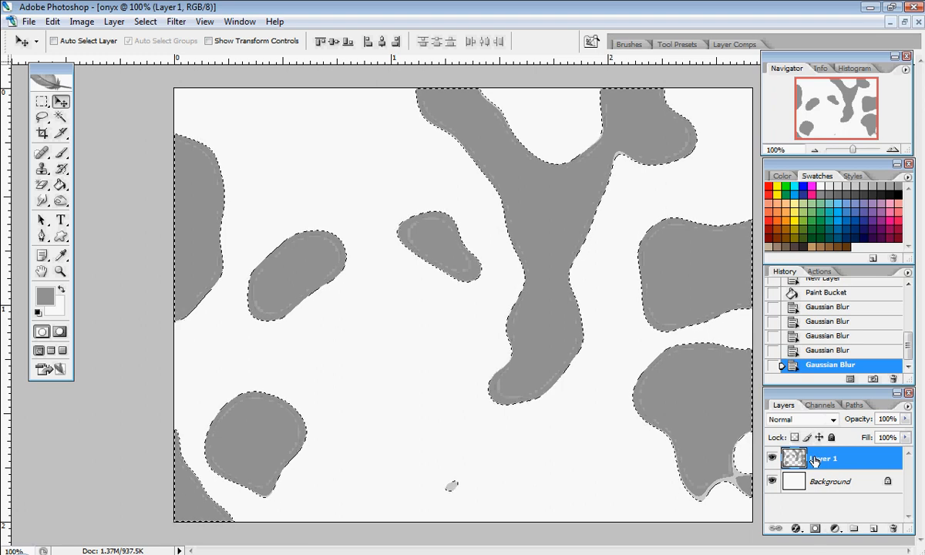
{"action": "key", "text": "ctrl+d"}
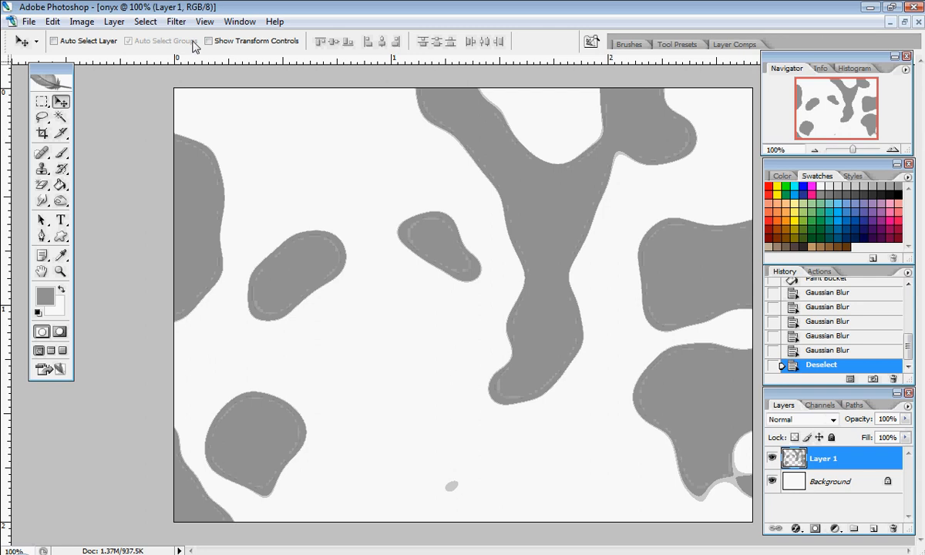
Apply Lighting Effects to Layer 1 using the 2 O'clock Spotlight style, Alpha 1 as the texture channel and a height of 100
{"action": "left_click", "coordinate": [176, 22]}
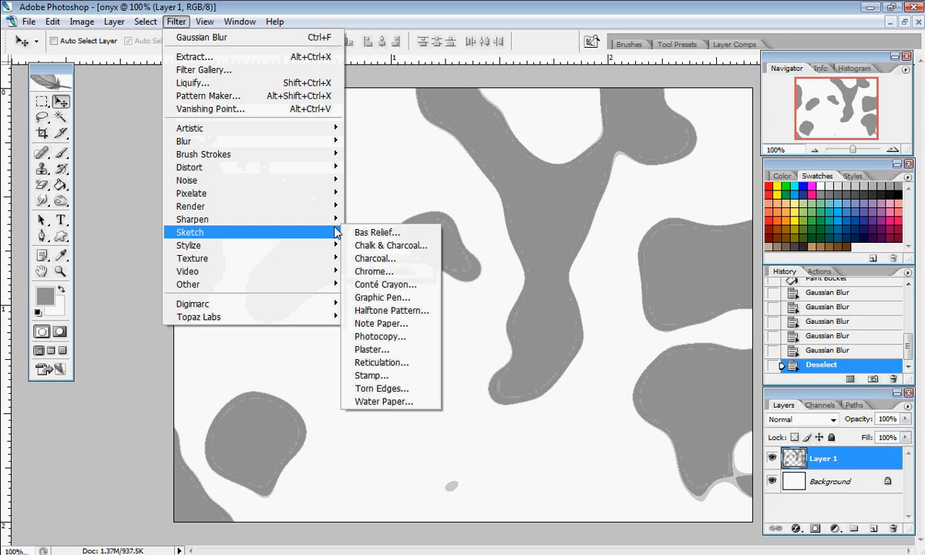
{"action": "mouse_move", "coordinate": [339, 212]}
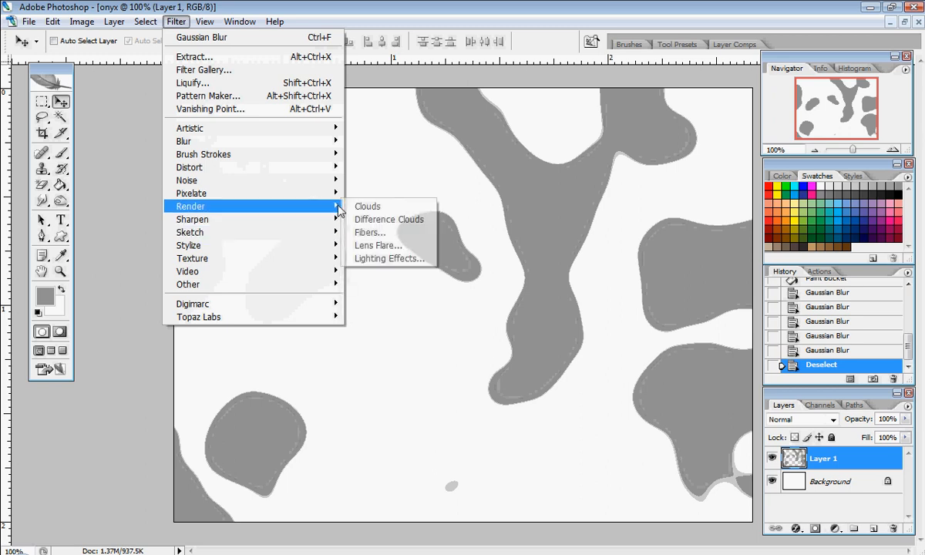
{"action": "left_click", "coordinate": [390, 259]}
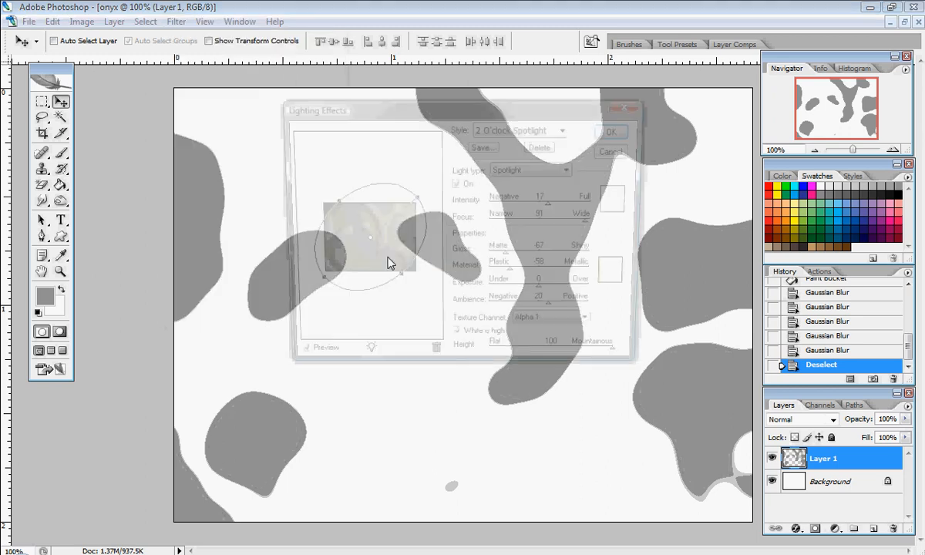
{"action": "left_click", "coordinate": [567, 130]}
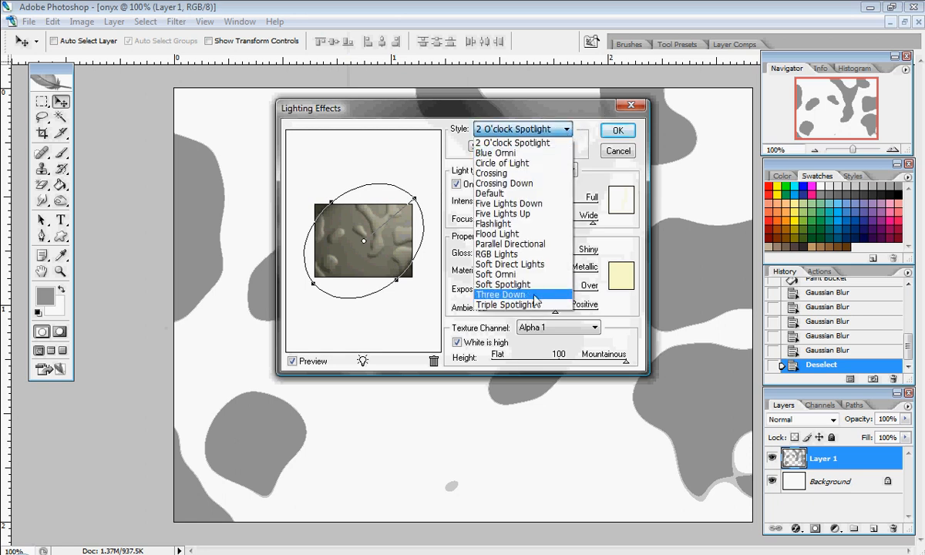
{"action": "left_click", "coordinate": [540, 129]}
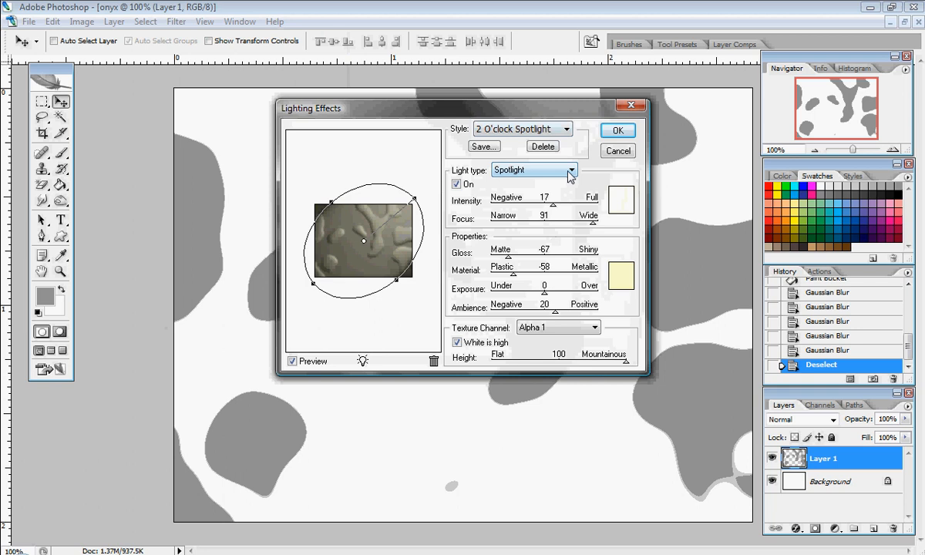
{"action": "left_click", "coordinate": [557, 332]}
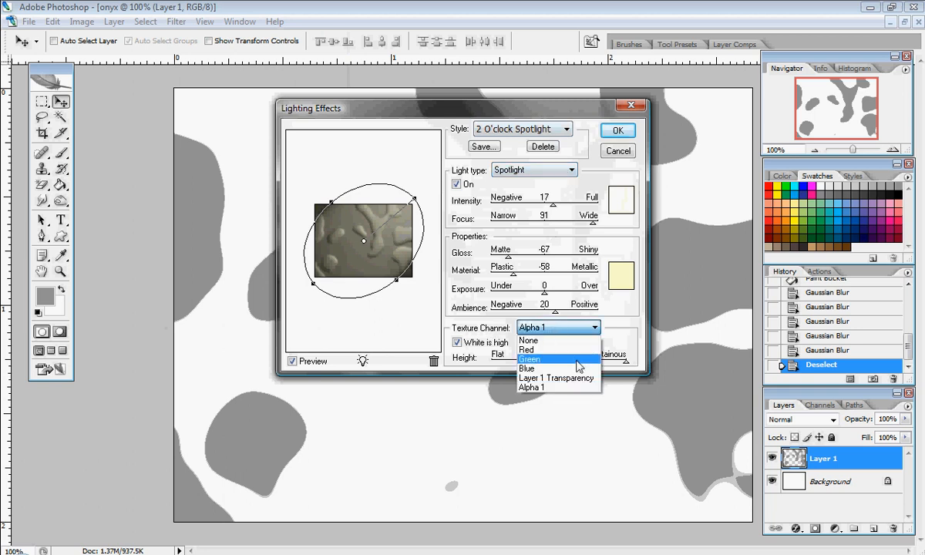
{"action": "left_click", "coordinate": [540, 387]}
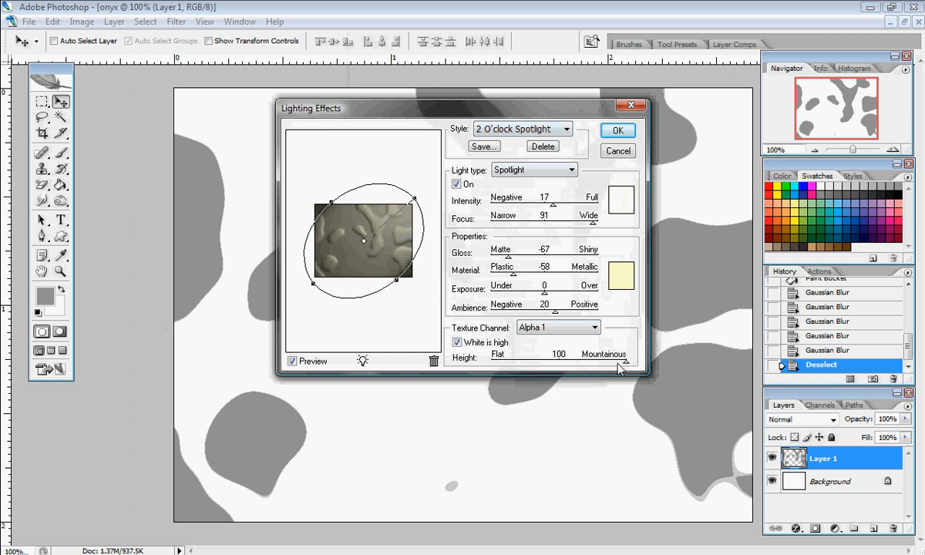
{"action": "mouse_move", "coordinate": [625, 363]}
{"action": "left_mouse_down"}
{"action": "mouse_move", "coordinate": [531, 360]}
{"action": "mouse_move", "coordinate": [631, 364]}
{"action": "left_mouse_up"}
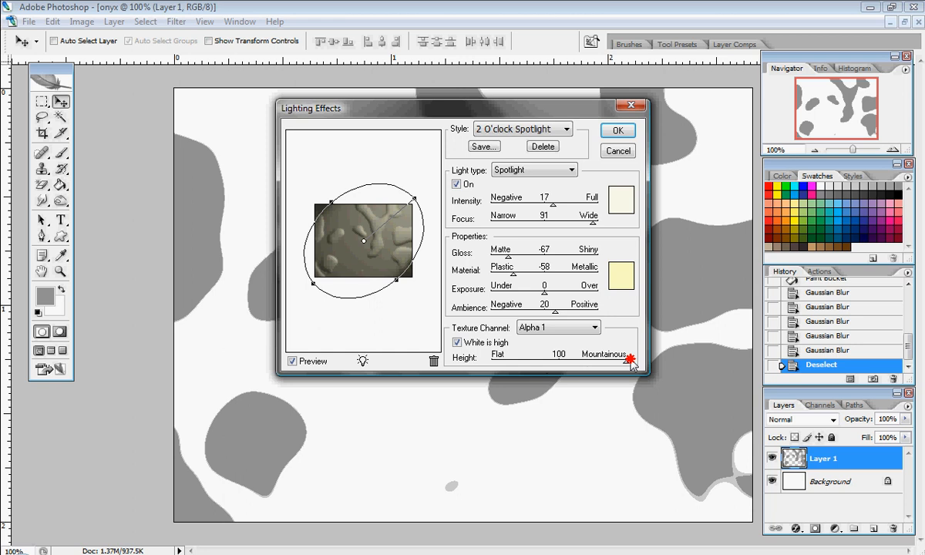
{"action": "left_click", "coordinate": [621, 130]}
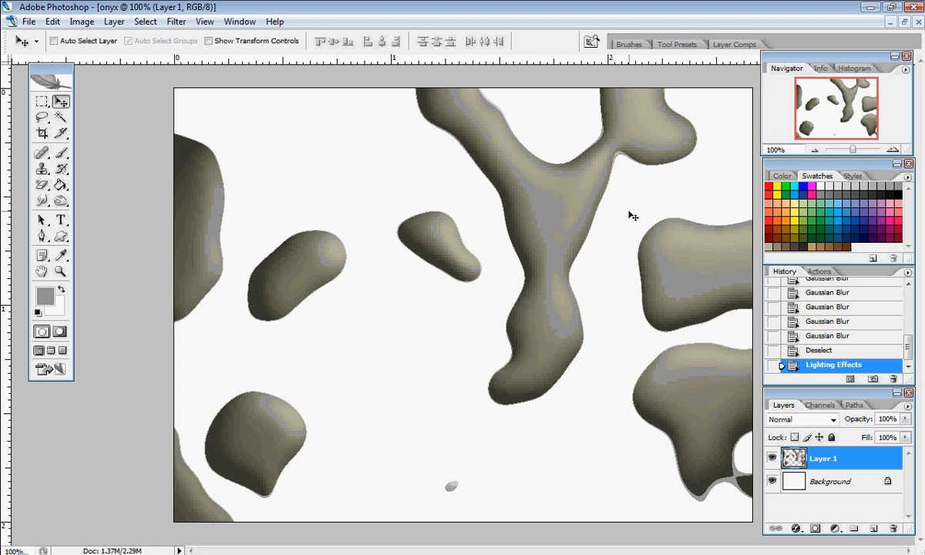
Apply a Gaussian Blur with a radius of 2 pixels to the lit blobs on Layer 1
{"action": "left_click", "coordinate": [177, 21]}
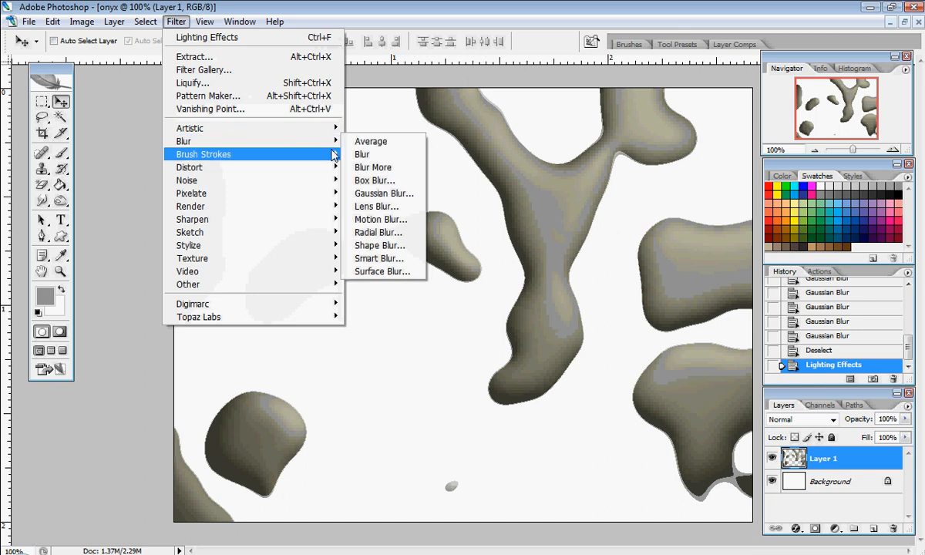
{"action": "left_click", "coordinate": [385, 193]}
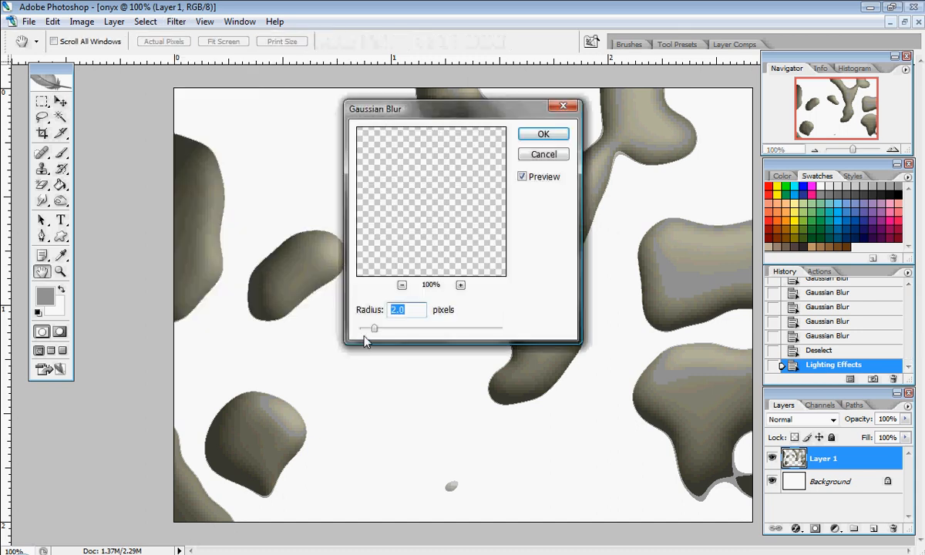
{"action": "left_click", "coordinate": [552, 135]}
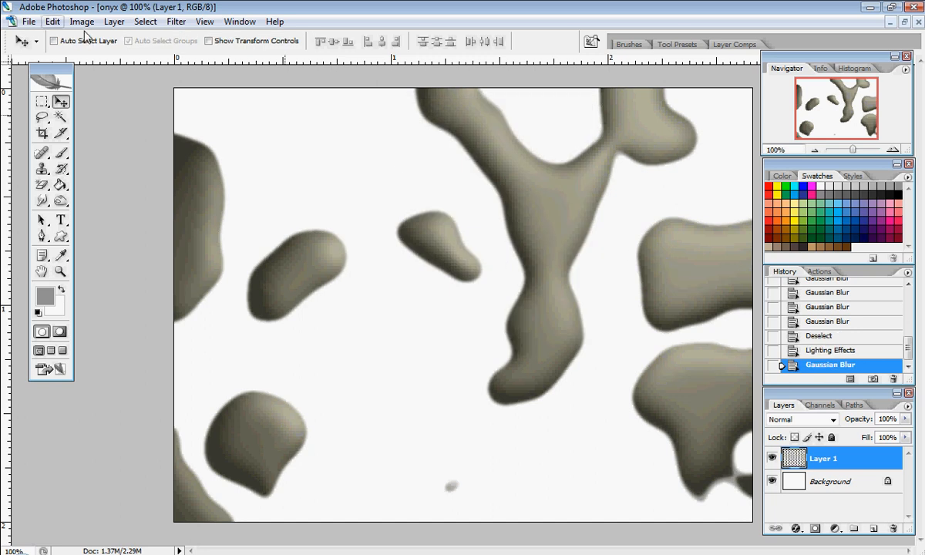
Apply the Chrome sketch filter to Layer 1 with Detail 8 and Smoothness 10
{"action": "left_click", "coordinate": [176, 22]}
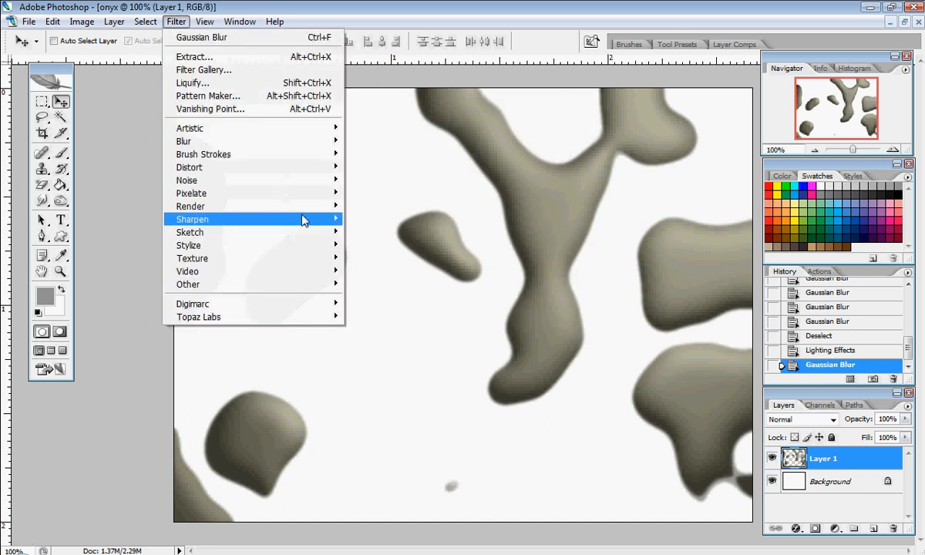
{"action": "mouse_move", "coordinate": [311, 234]}
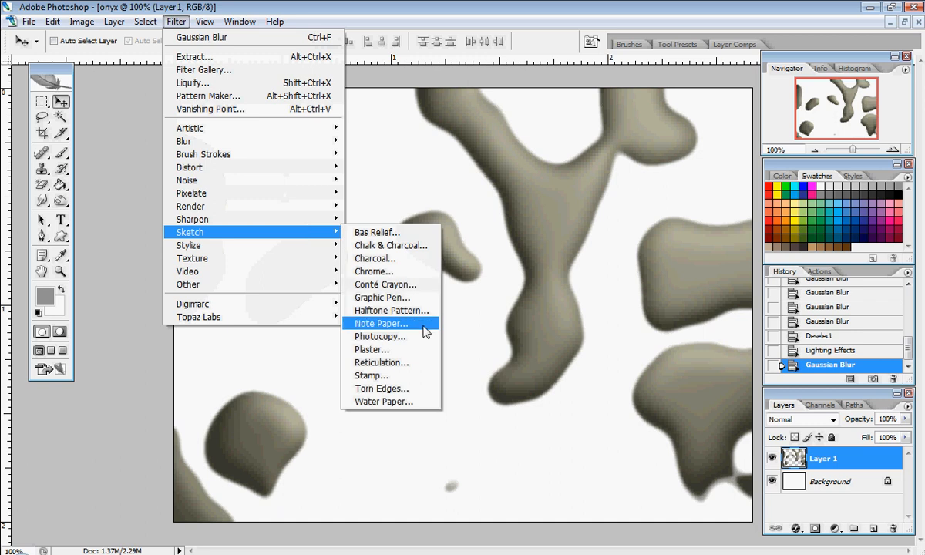
{"action": "left_click", "coordinate": [386, 284]}
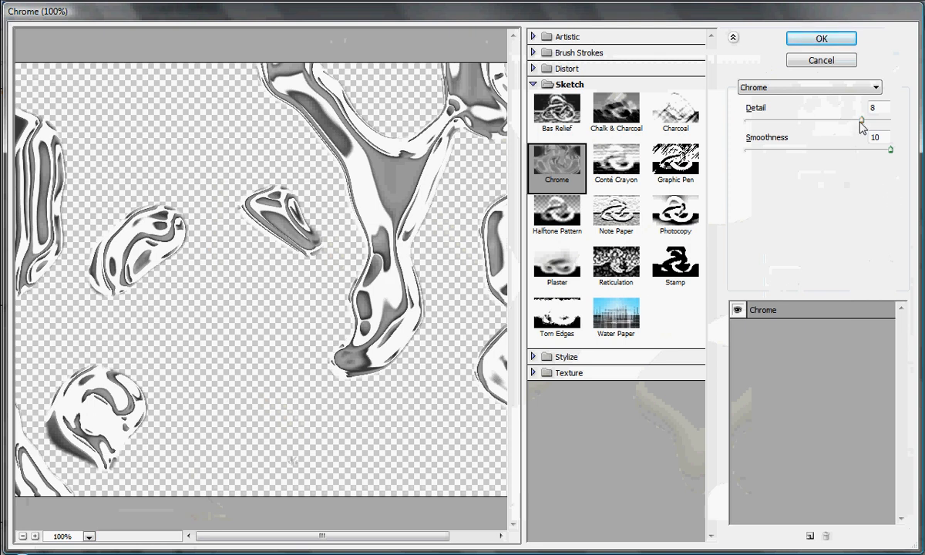
{"action": "mouse_move", "coordinate": [863, 121]}
{"action": "left_mouse_down"}
{"action": "mouse_move", "coordinate": [822, 126]}
{"action": "mouse_move", "coordinate": [864, 120]}
{"action": "left_mouse_up"}
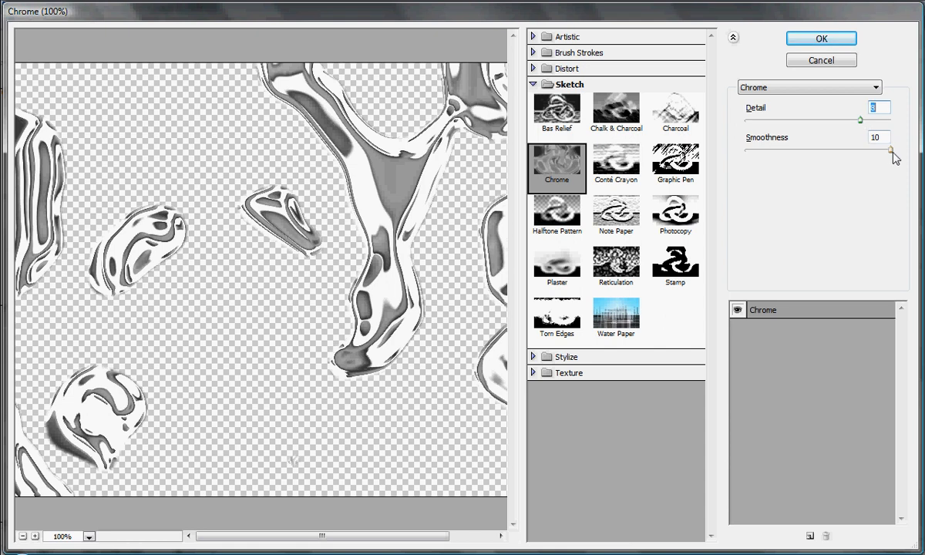
{"action": "mouse_move", "coordinate": [892, 151]}
{"action": "left_mouse_down"}
{"action": "mouse_move", "coordinate": [856, 156]}
{"action": "mouse_move", "coordinate": [898, 147]}
{"action": "left_mouse_up"}
{"action": "left_click", "coordinate": [820, 37]}
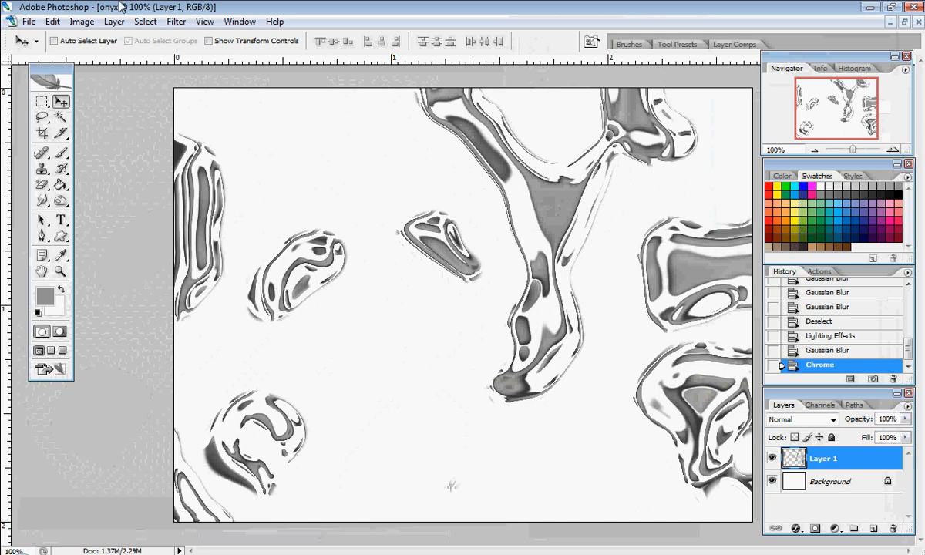
Fade the Chrome filter on Layer 1 to 29% opacity in Difference mode
{"action": "left_click", "coordinate": [61, 24]}
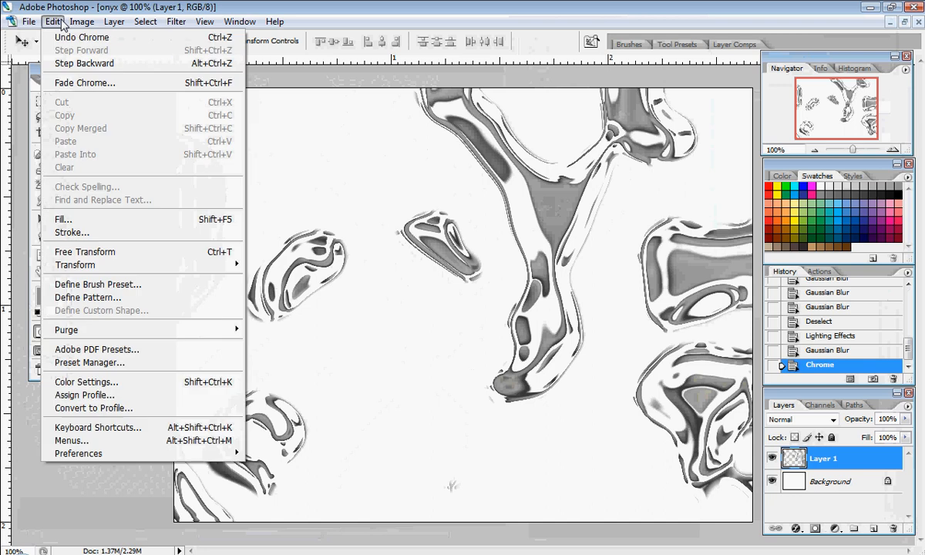
{"action": "left_click", "coordinate": [81, 83]}
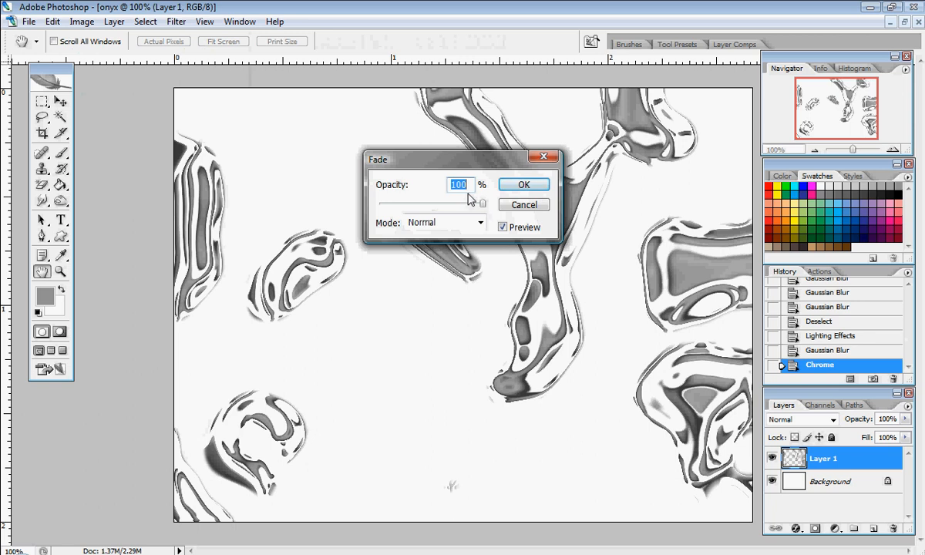
{"action": "type", "text": "5"}
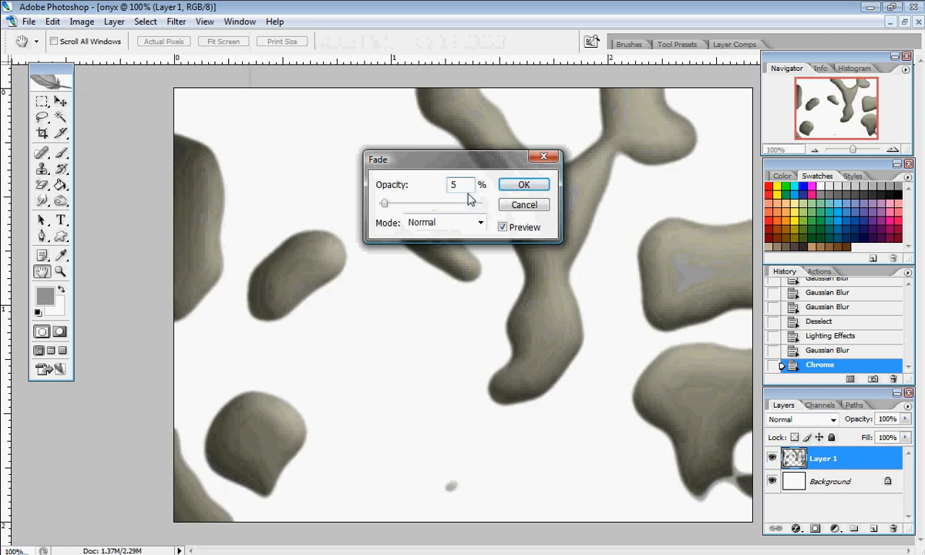
{"action": "type", "text": "0"}
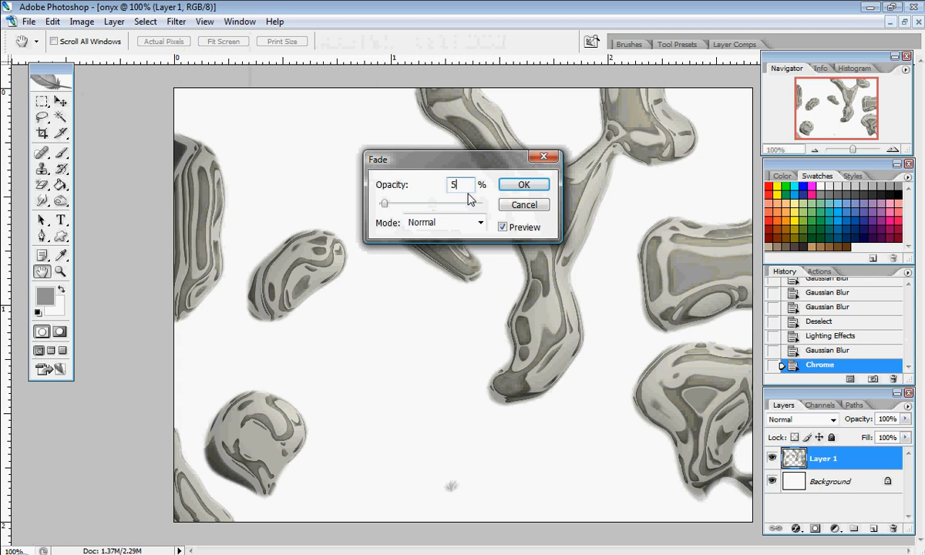
{"action": "key", "text": "BackSpace"}
{"action": "type", "text": "45"}
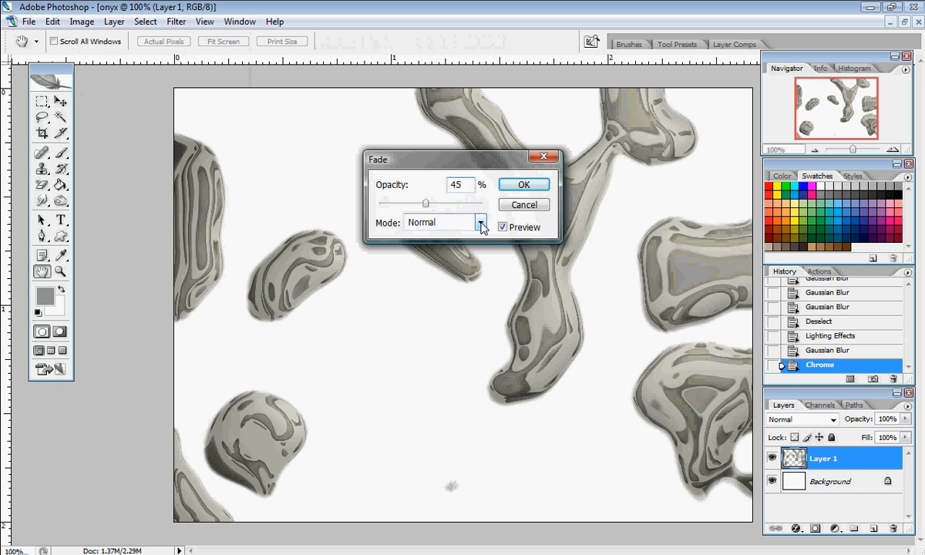
{"action": "left_click", "coordinate": [480, 224]}
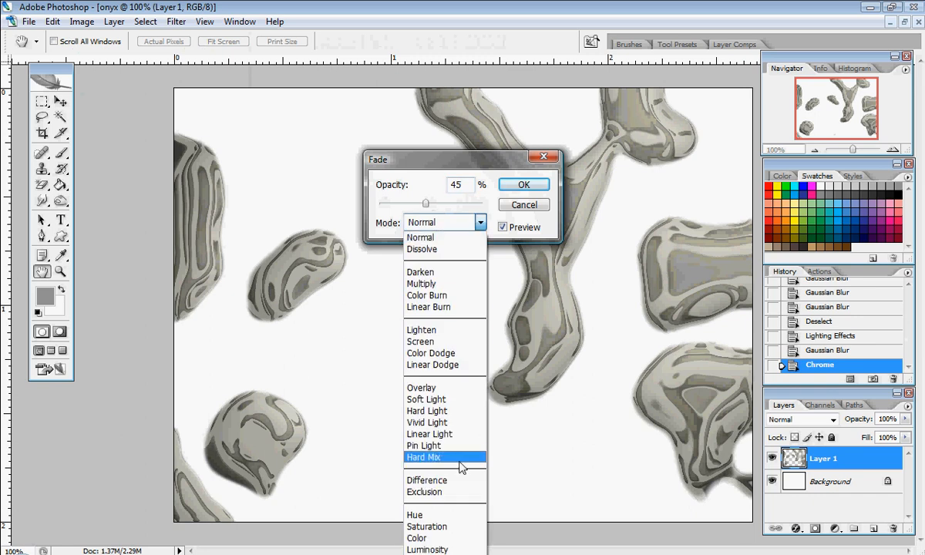
{"action": "left_click", "coordinate": [451, 480]}
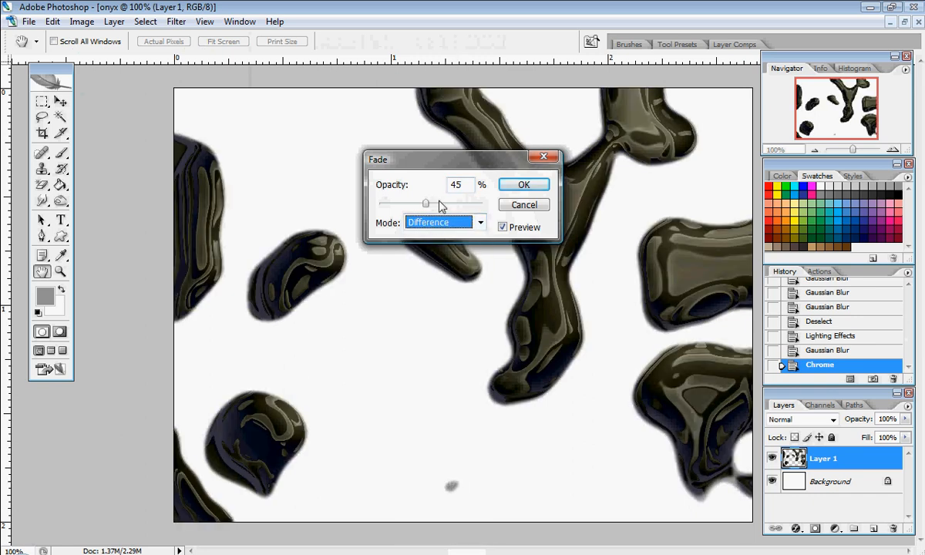
{"action": "mouse_move", "coordinate": [427, 207]}
{"action": "left_mouse_down"}
{"action": "mouse_move", "coordinate": [373, 207]}
{"action": "mouse_move", "coordinate": [414, 210]}
{"action": "left_mouse_up"}
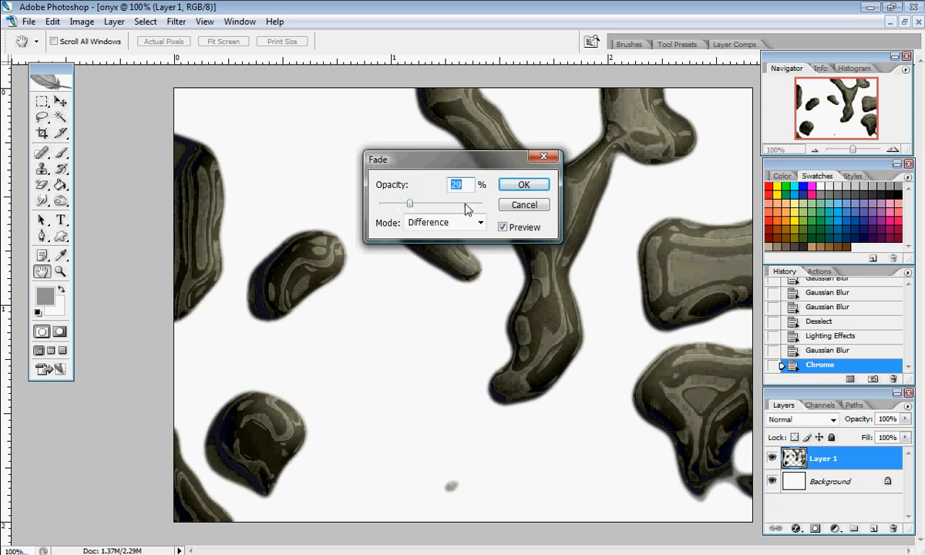
{"action": "left_click", "coordinate": [519, 186]}
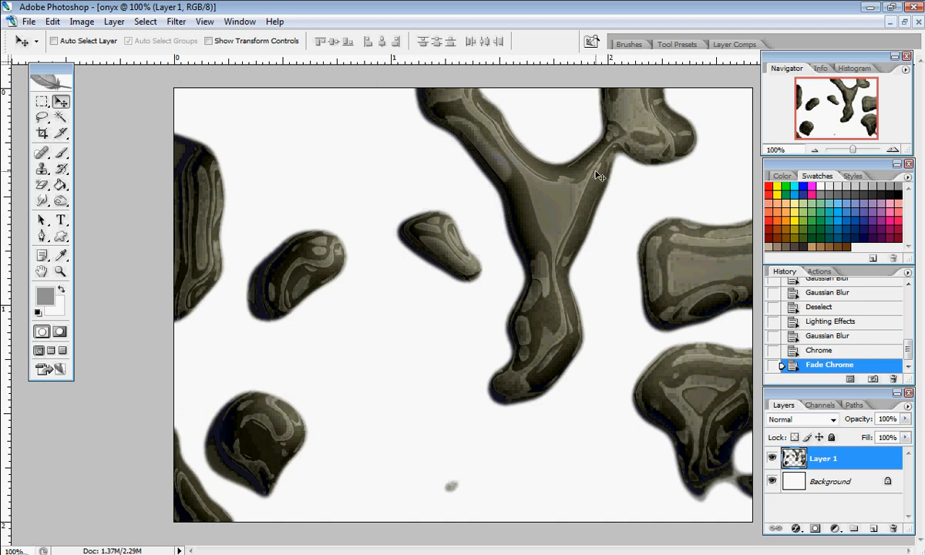
{"action": "mouse_move", "coordinate": [585, 178]}
{"action": "left_mouse_down"}
{"action": "mouse_move", "coordinate": [599, 195]}
{"action": "mouse_move", "coordinate": [572, 183]}
{"action": "mouse_move", "coordinate": [590, 165]}
{"action": "mouse_move", "coordinate": [601, 174]}
{"action": "mouse_move", "coordinate": [586, 176]}
{"action": "left_mouse_up"}
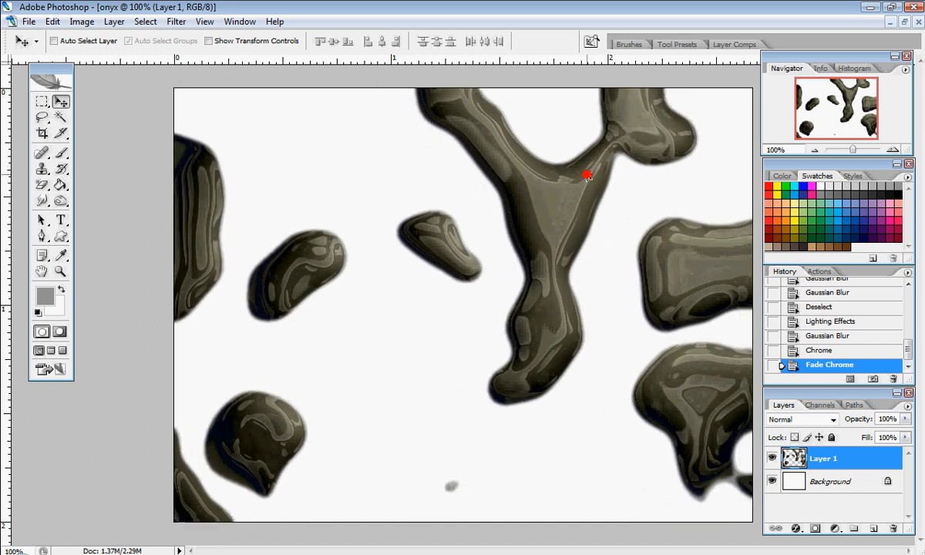